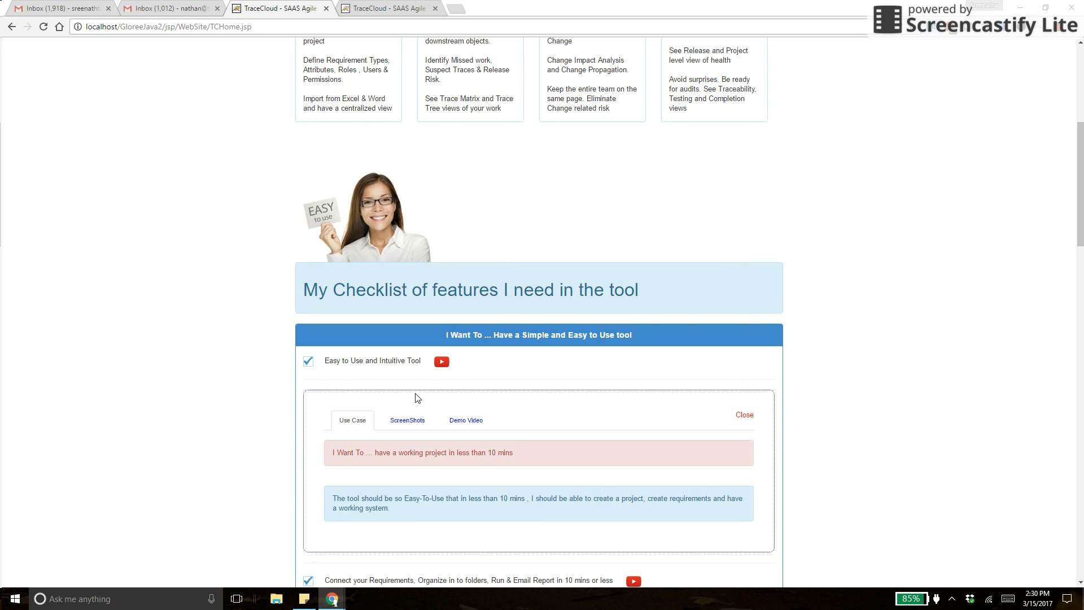
Switch to the browser tab showing the tracecloud.com homepage and its sign-up form.
{"action": "left_click", "coordinate": [394, 8]}
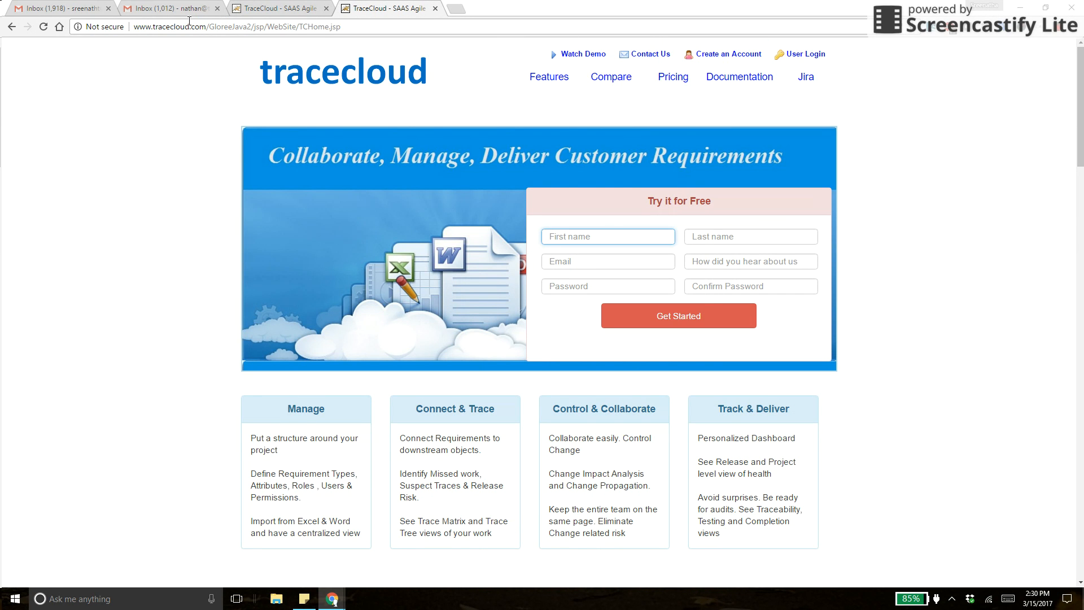
Enter the first name, last name and e-mail address in the free-trial sign-up form.
{"action": "left_click", "coordinate": [597, 235]}
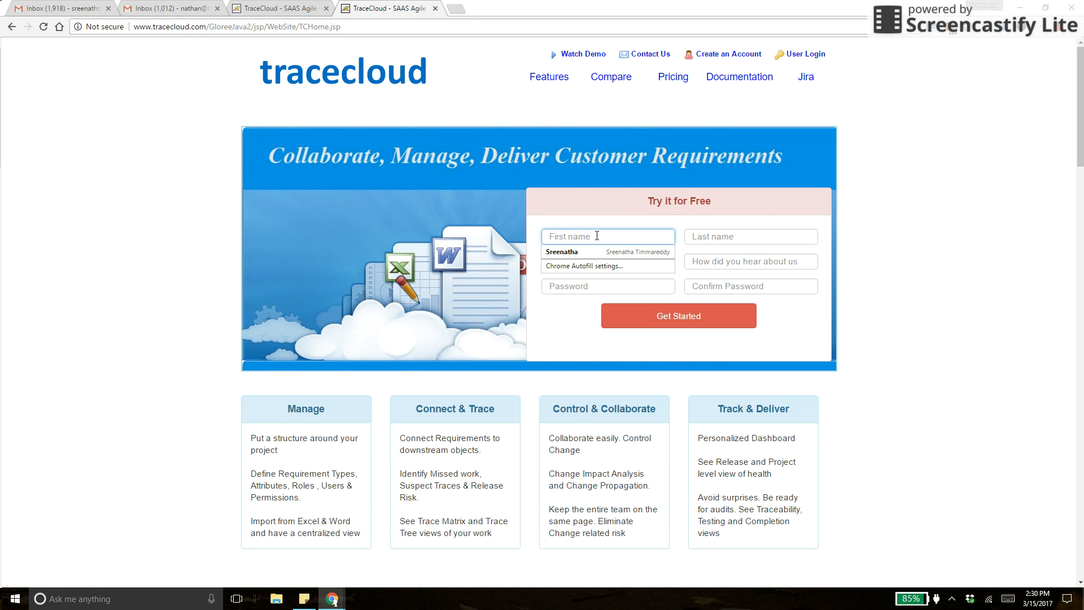
{"action": "type", "text": "Albert"}
{"action": "key", "text": "Tab"}
{"action": "type", "text": "Einstein"}
{"action": "key", "text": "Tab"}
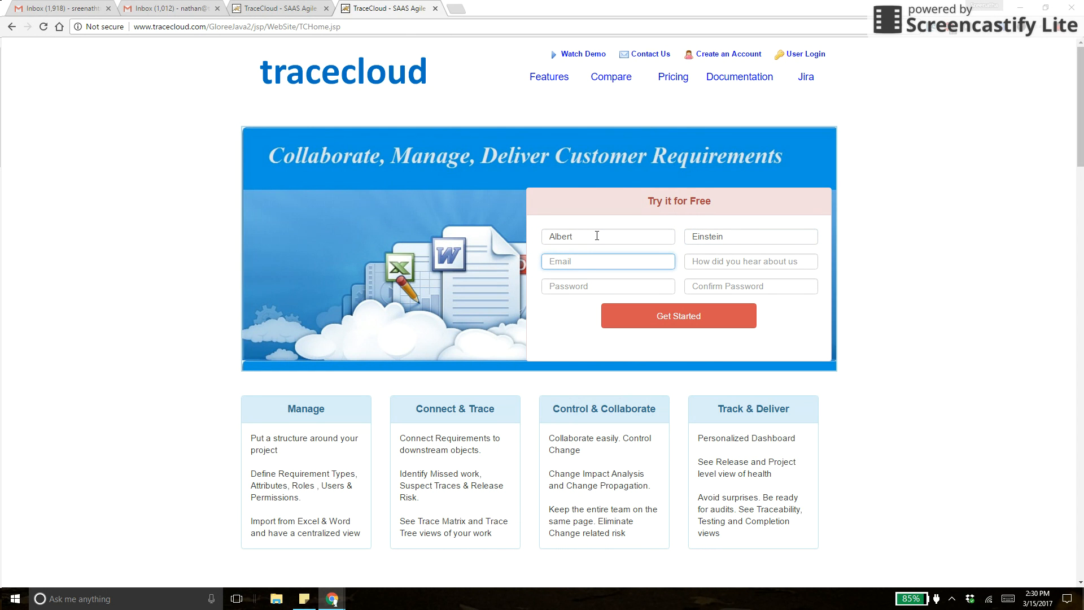
Set the referral source to Google and enter the account password twice.
{"action": "key", "text": "Tab"}
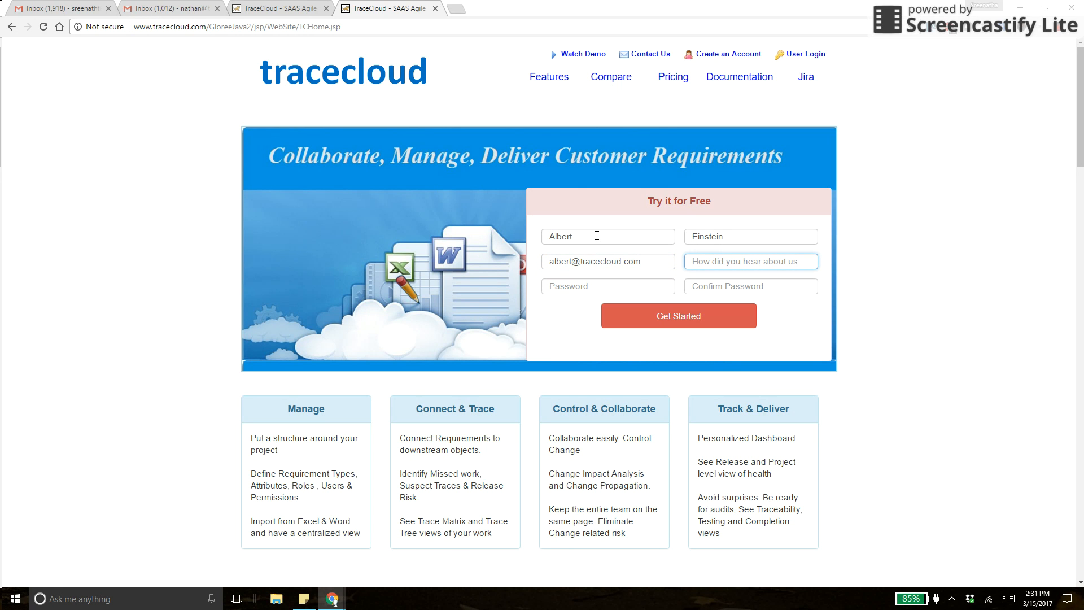
{"action": "type", "text": "Google"}
{"action": "key", "text": "Tab"}
{"action": "type", "text": "••••••"}
{"action": "key", "text": "Tab"}
{"action": "type", "text": "••••••"}
Submit the sign-up, let the browser save the password, and open the sample project.
{"action": "left_click", "coordinate": [648, 319]}
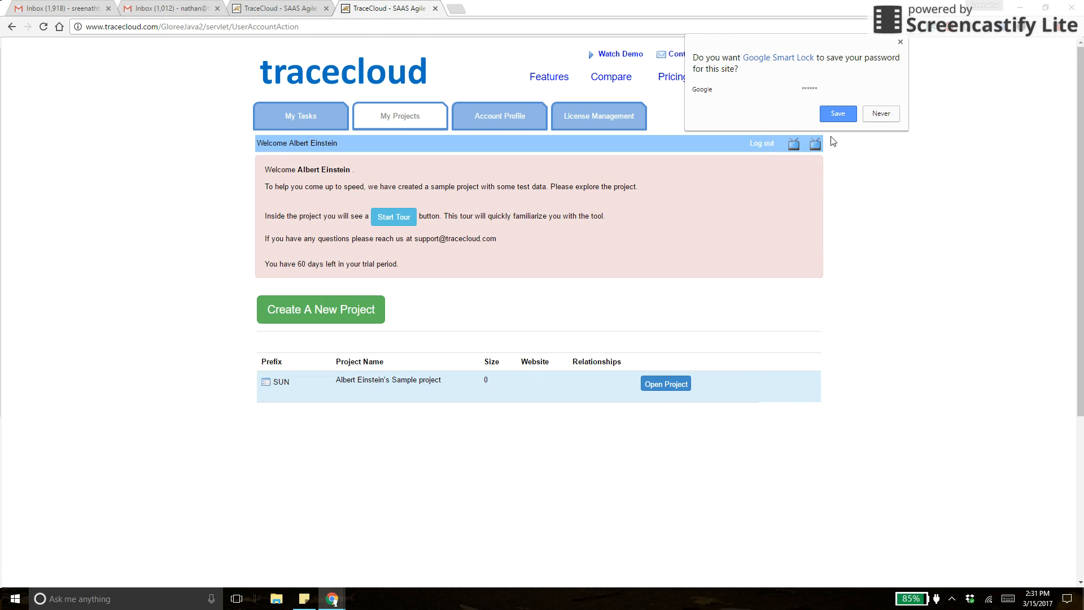
{"action": "left_click", "coordinate": [836, 113]}
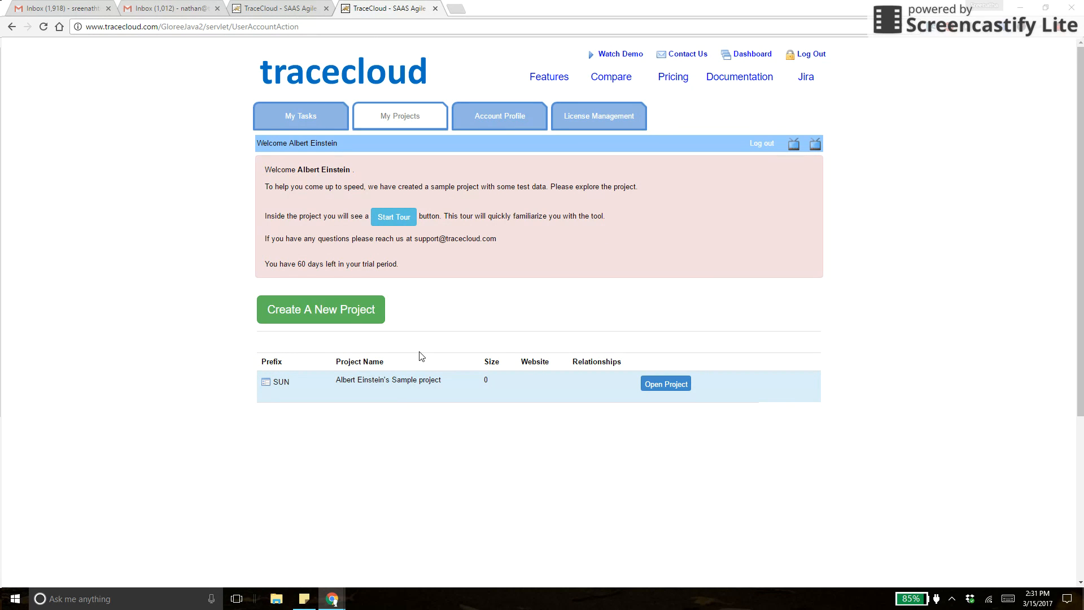
{"action": "mouse_move", "coordinate": [399, 394]}
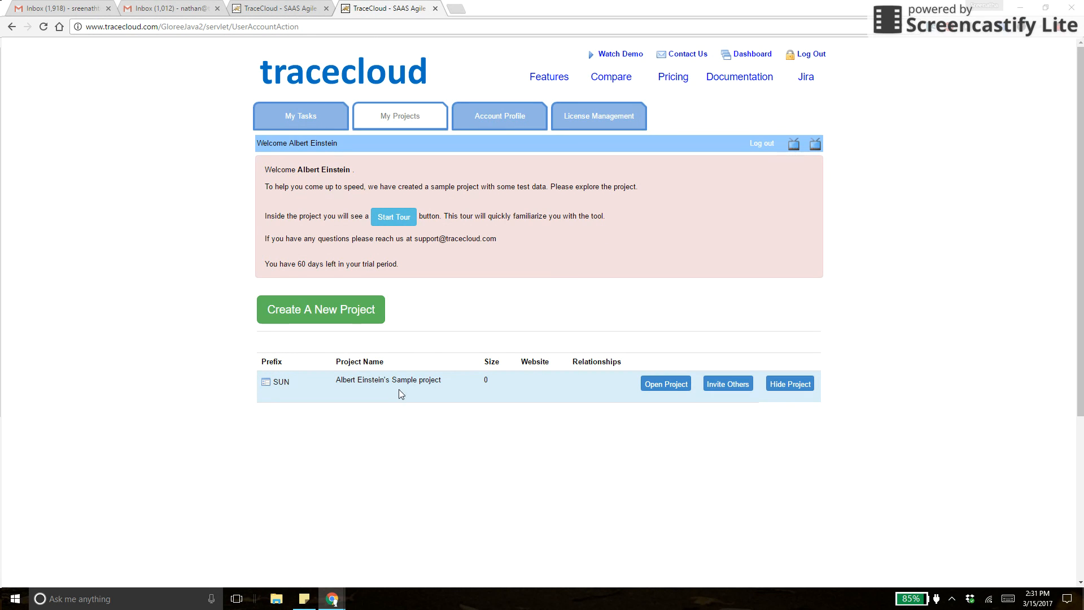
{"action": "left_click", "coordinate": [672, 384]}
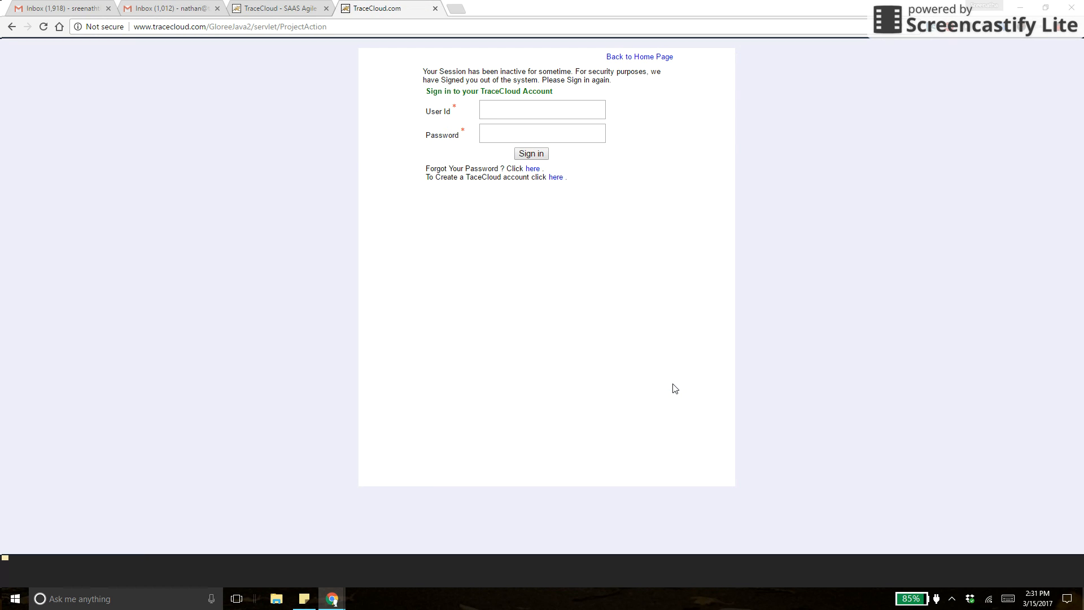
Sign back in with the saved user id and the account password.
{"action": "left_click", "coordinate": [529, 113]}
{"action": "type", "text": "a"}
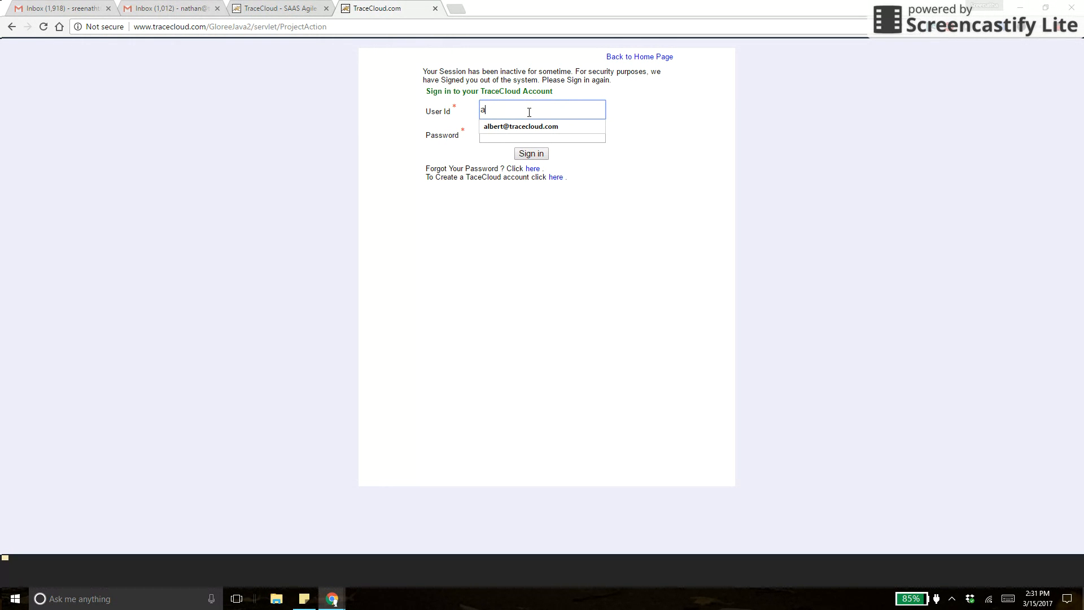
{"action": "type", "text": "l"}
{"action": "left_click", "coordinate": [519, 124]}
{"action": "left_click", "coordinate": [508, 130]}
{"action": "type", "text": "••••••"}
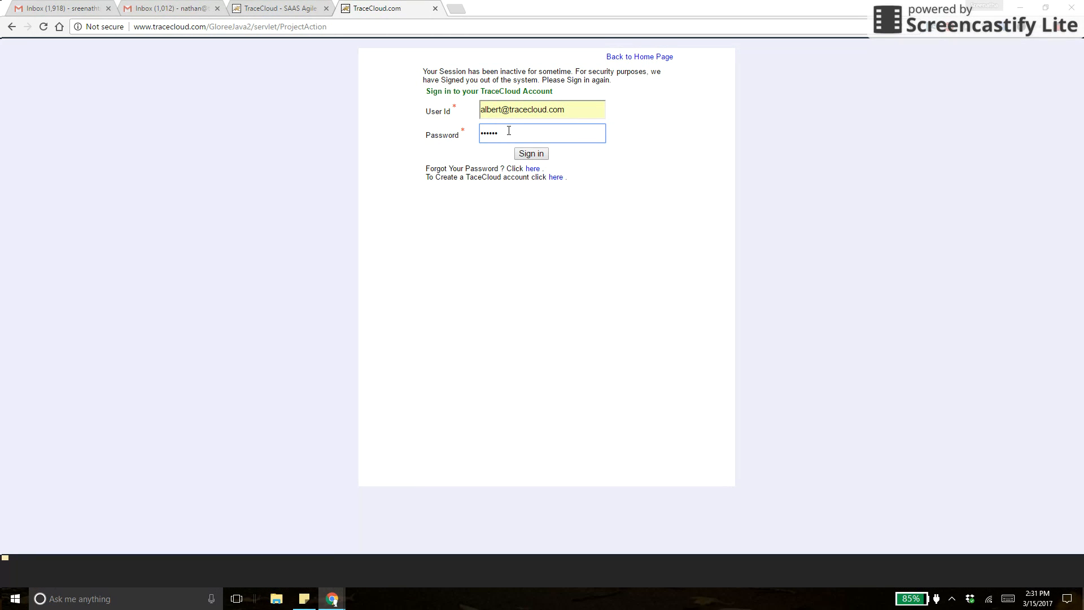
{"action": "left_click", "coordinate": [528, 154]}
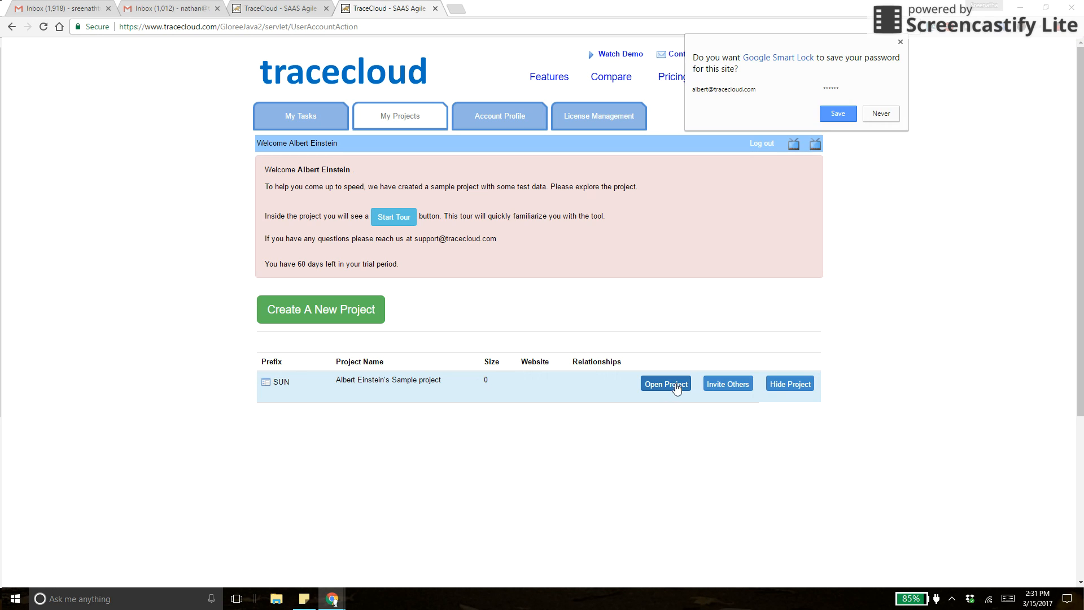
{"action": "left_click", "coordinate": [676, 385]}
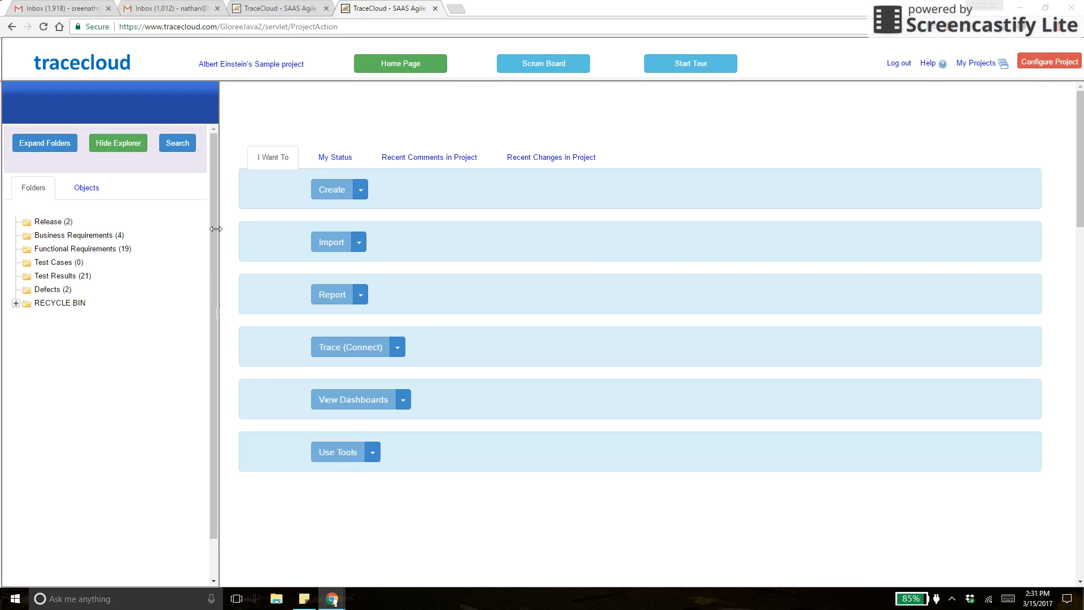
{"action": "left_click", "coordinate": [67, 238]}
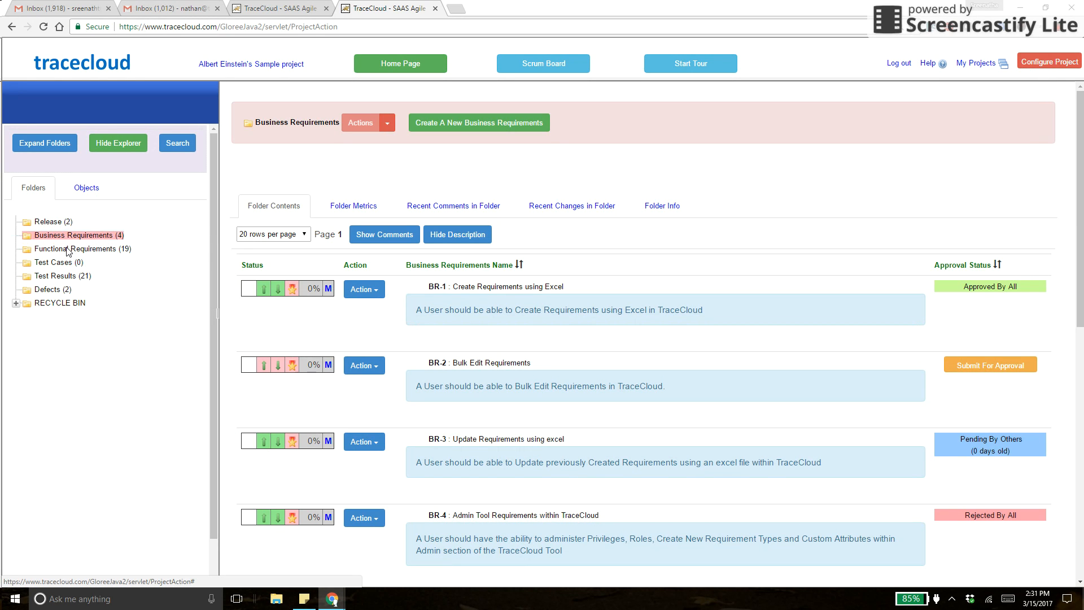
{"action": "left_click", "coordinate": [67, 250]}
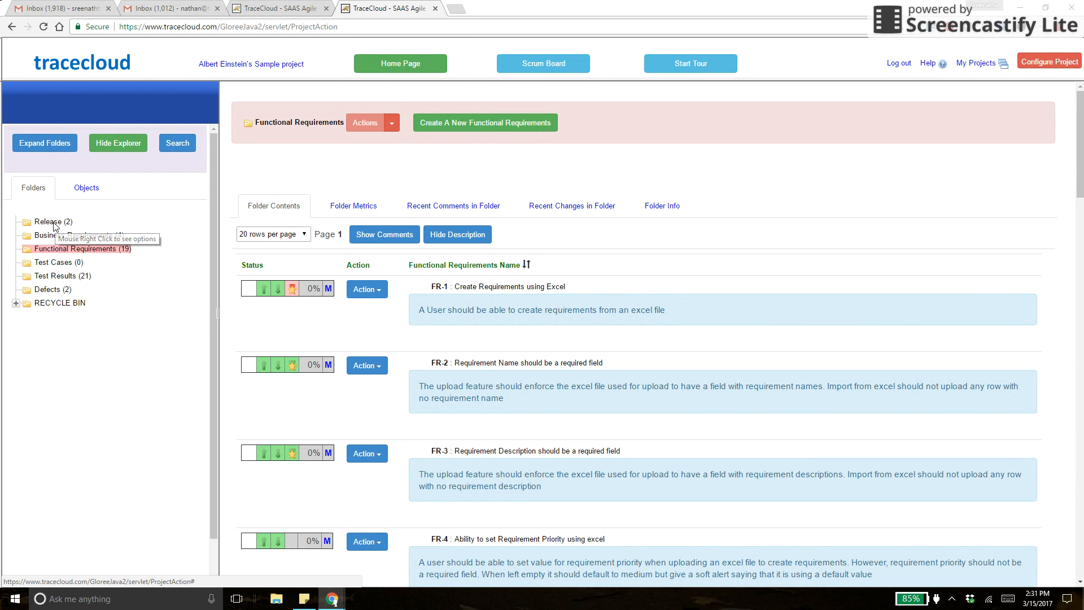
{"action": "left_click", "coordinate": [55, 224]}
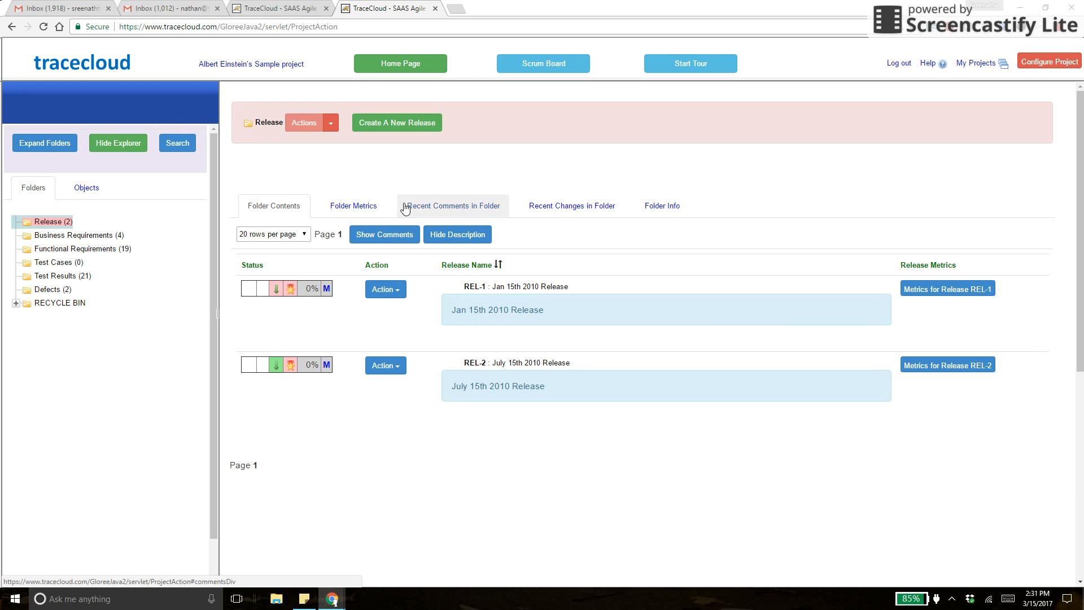
{"action": "left_click", "coordinate": [980, 65]}
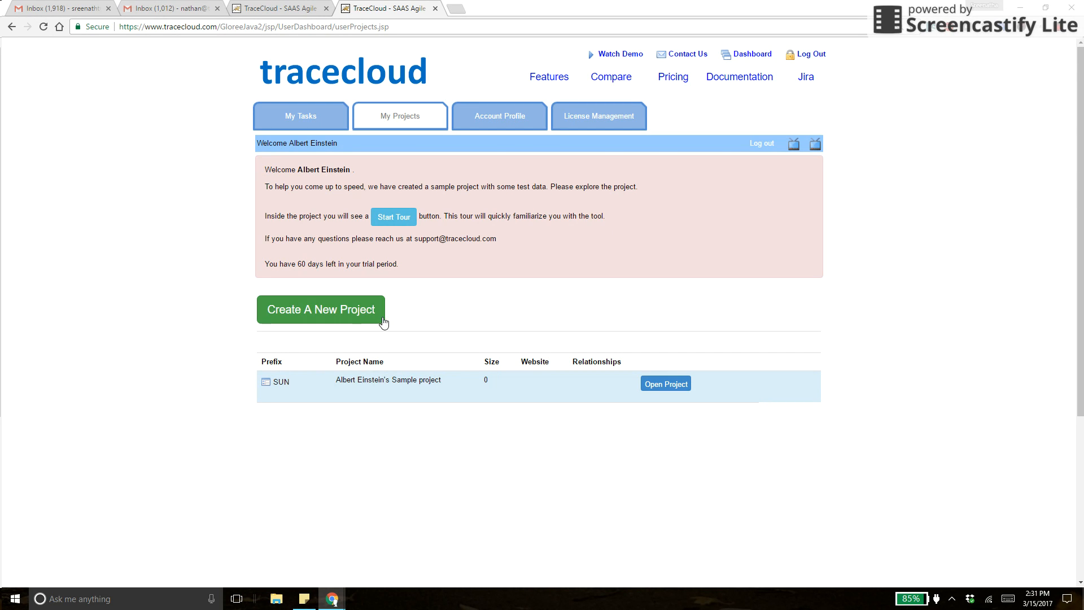
Start a new project, preview cloning from the sample project, then return to Create New Project.
{"action": "left_click", "coordinate": [347, 312]}
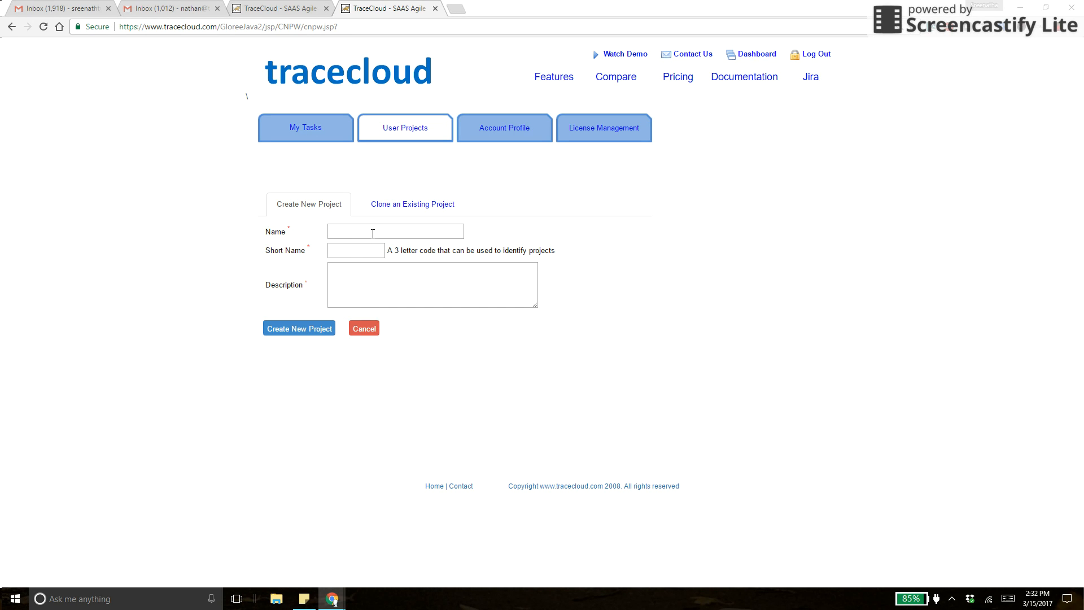
{"action": "left_click", "coordinate": [399, 210]}
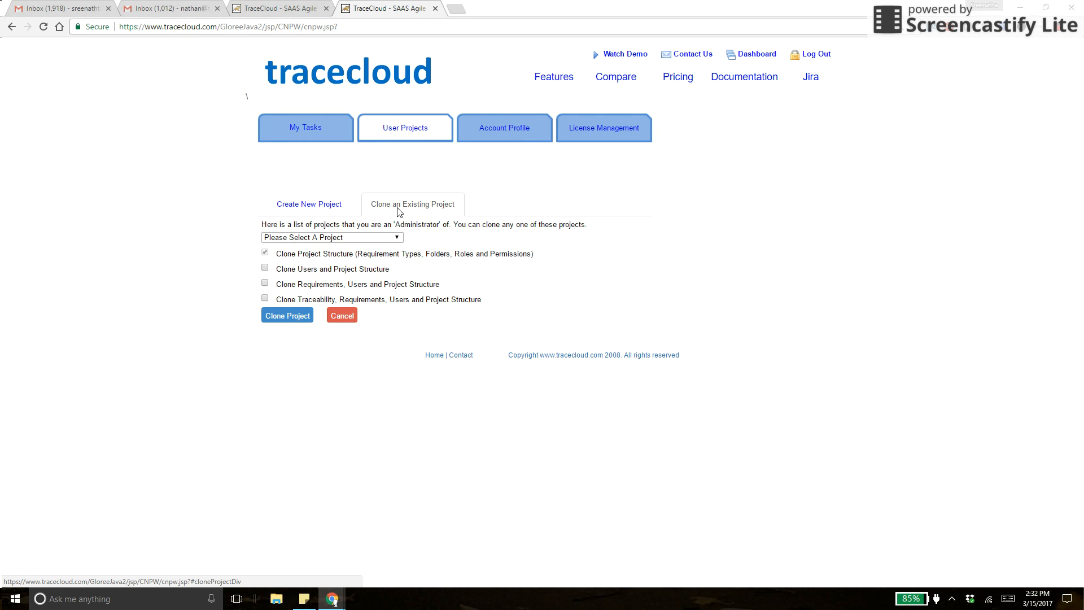
{"action": "left_click", "coordinate": [387, 237]}
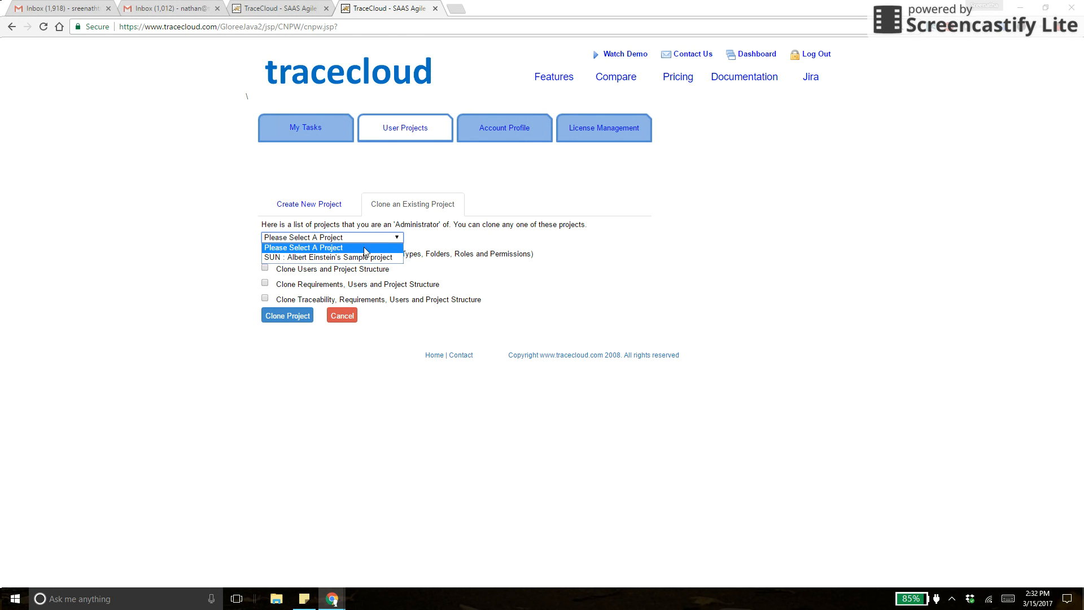
{"action": "left_click", "coordinate": [350, 261]}
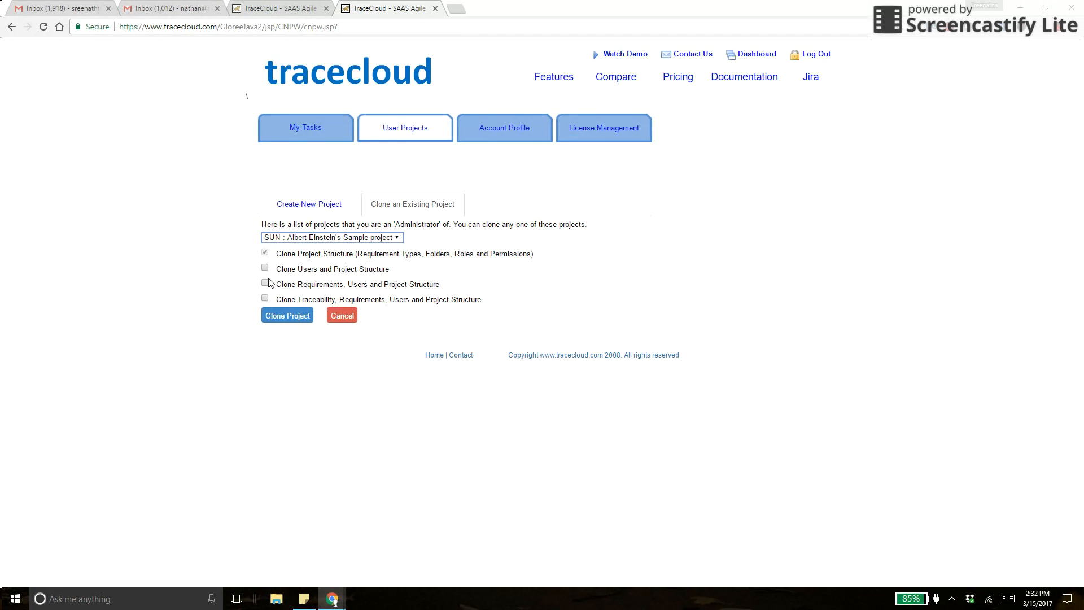
{"action": "left_click", "coordinate": [307, 205]}
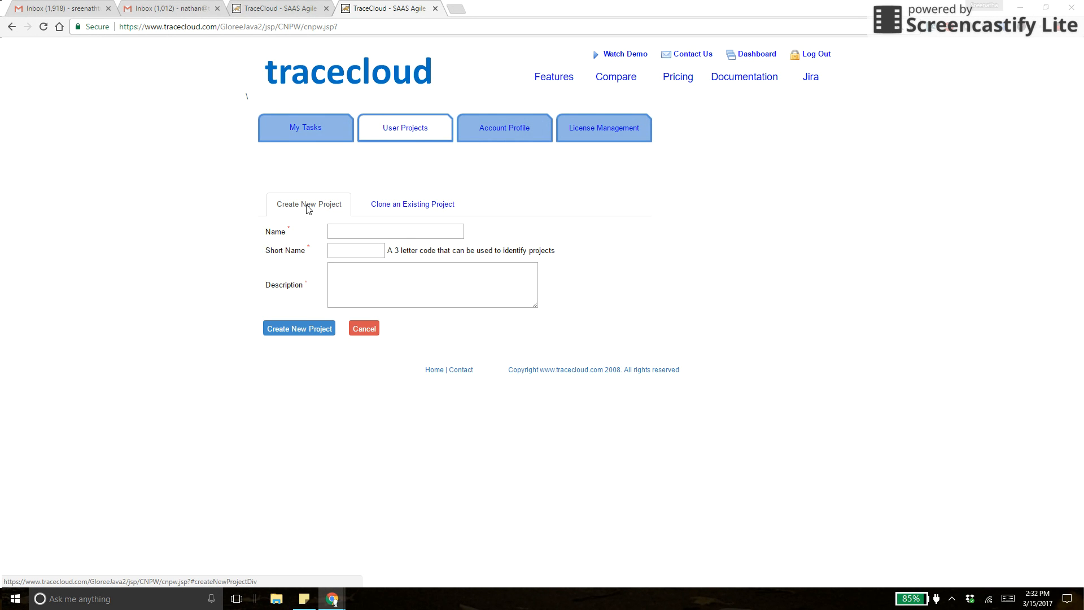
Enter name 'Demo Project', short name 'Demo' and description 'Demo Project'.
{"action": "left_click", "coordinate": [351, 233]}
{"action": "type", "text": "Demo Project"}
{"action": "key", "text": "Tab"}
{"action": "type", "text": "Demo"}
{"action": "key", "text": "Tab"}
{"action": "type", "text": "Demo Proje"}
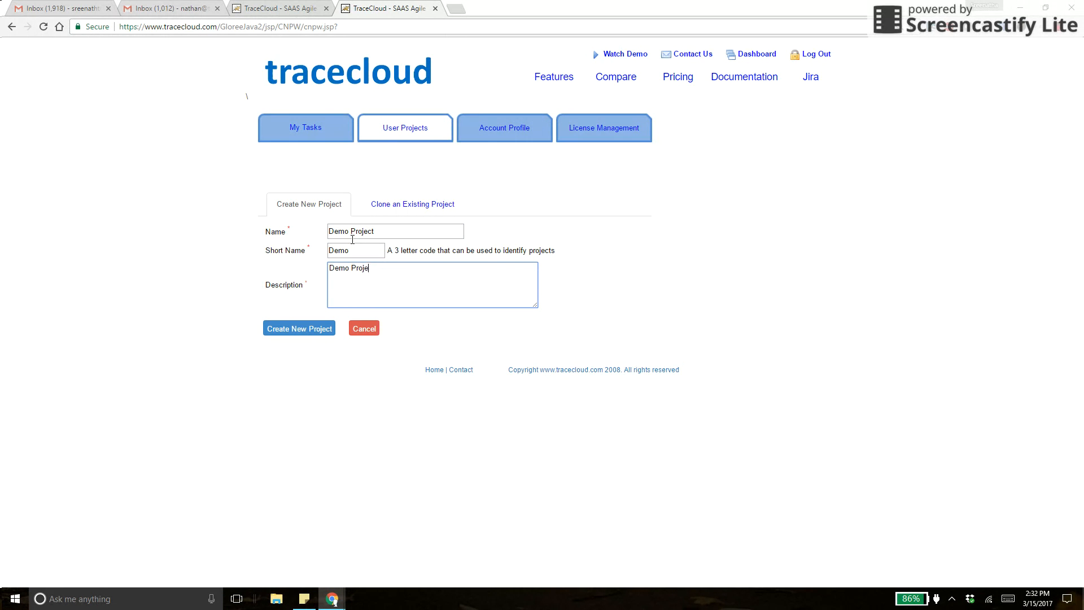
{"action": "type", "text": "ct"}
Edit the project name toward 'Demo Video Project', fixing the stray and lowercase letters.
{"action": "left_click", "coordinate": [347, 231]}
{"action": "type", "text": "video"}
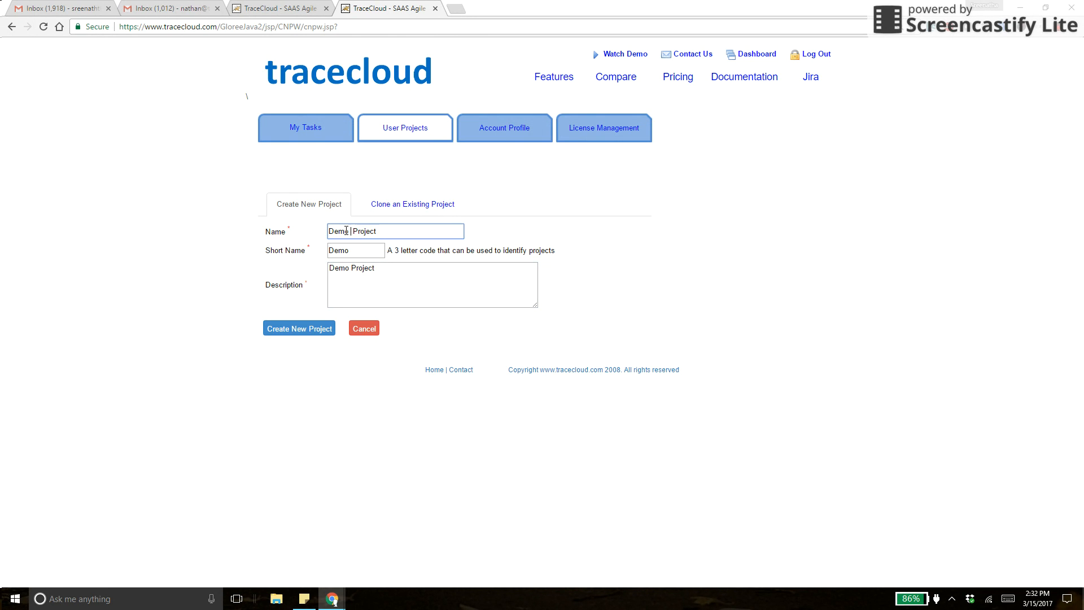
{"action": "key", "text": "Tab"}
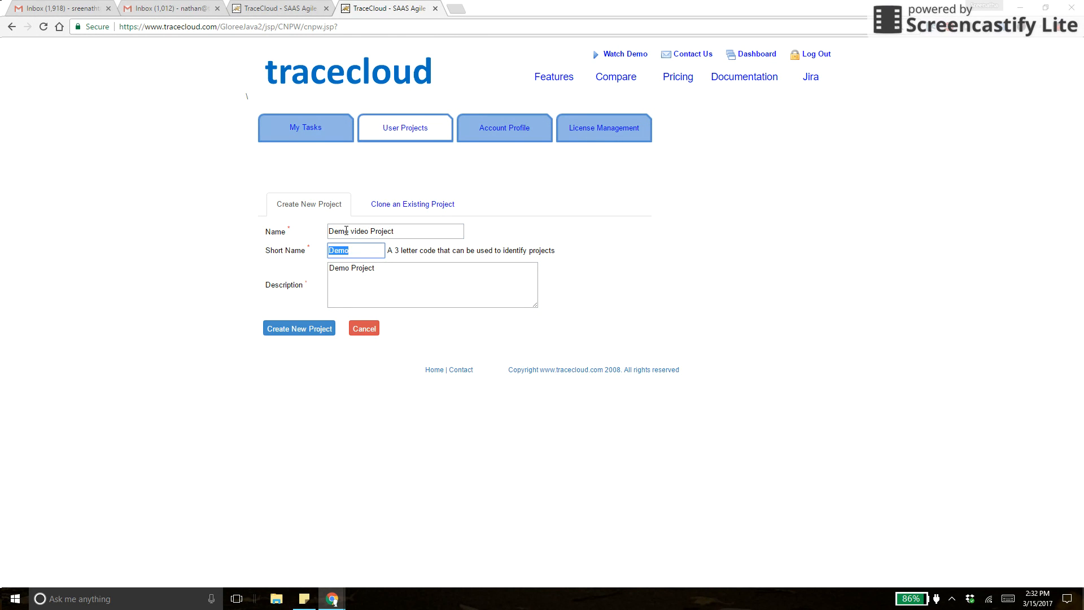
{"action": "left_click", "coordinate": [352, 232]}
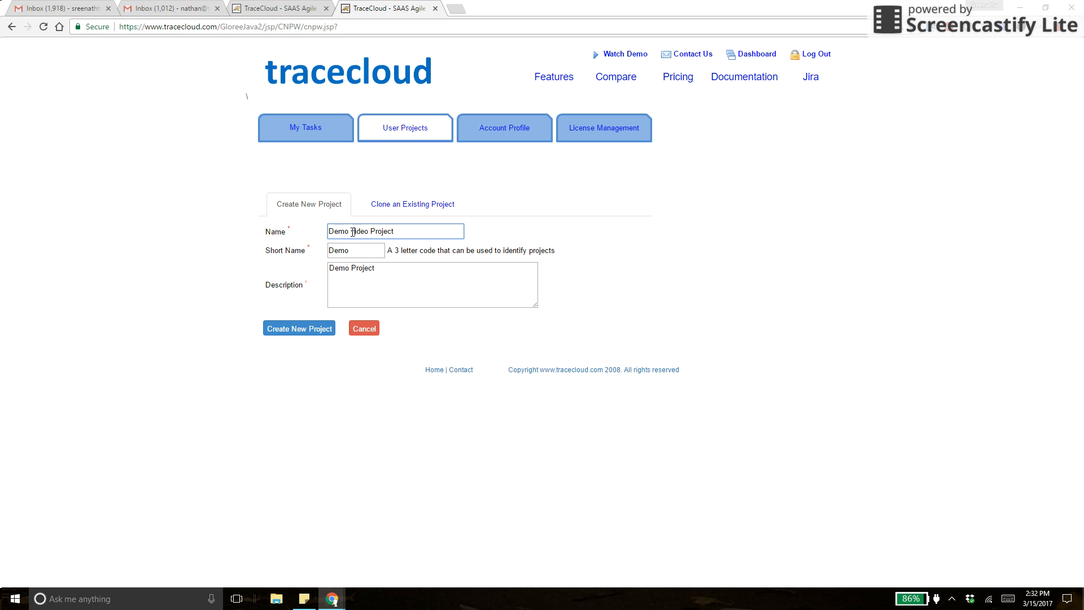
{"action": "type", "text": "V"}
{"action": "key", "text": "BackSpace"}
{"action": "left_click", "coordinate": [354, 232]}
{"action": "key", "text": "BackSpace"}
{"action": "key", "text": "BackSpace"}
Finish the name as 'Demo Video Project', create the project and open it.
{"action": "type", "text": "Vi"}
{"action": "left_click", "coordinate": [304, 328]}
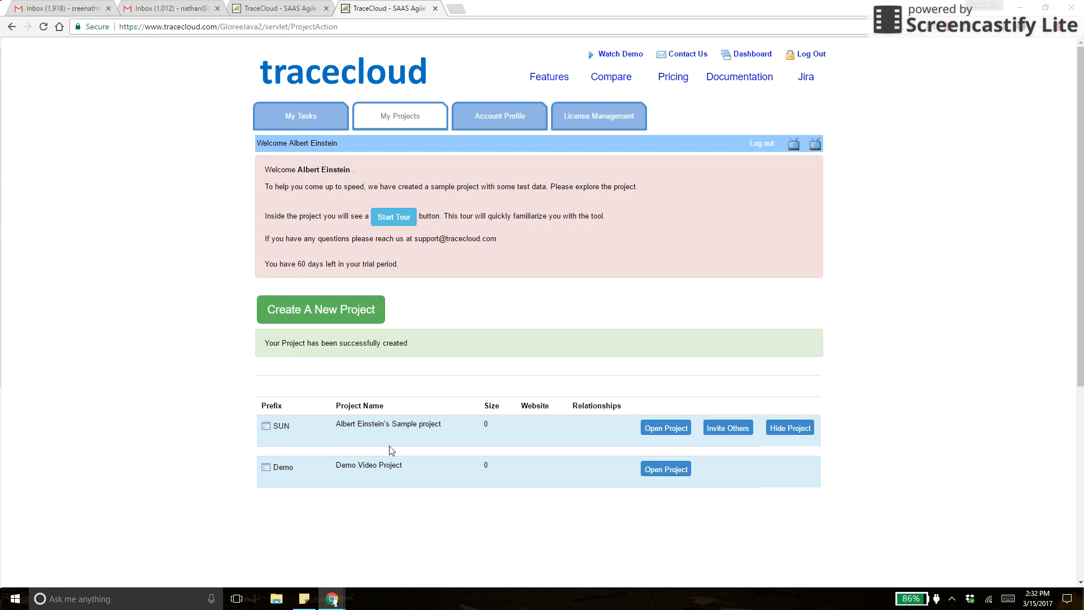
{"action": "left_click", "coordinate": [662, 468]}
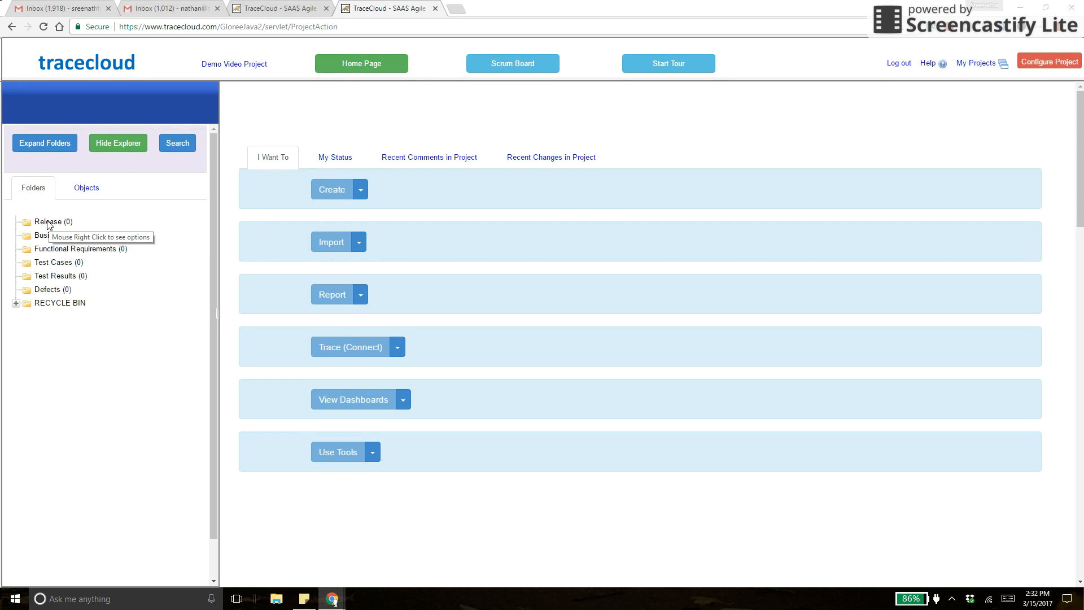
Browse the empty Release, Functional Requirements, Test Cases and Test Results folders, ending on Business Requirements.
{"action": "left_click", "coordinate": [49, 222]}
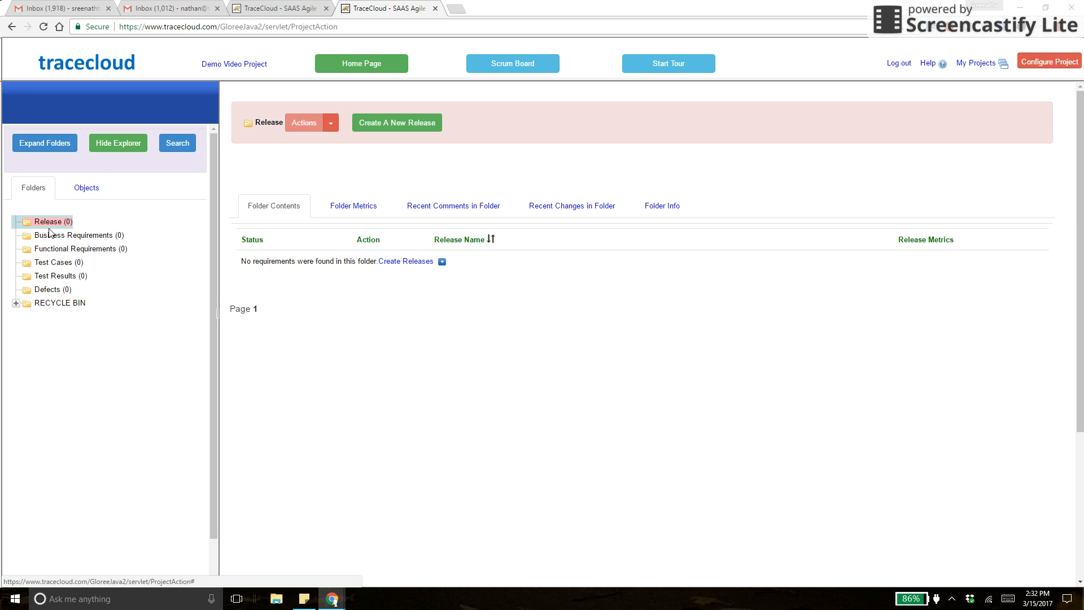
{"action": "left_click", "coordinate": [51, 234]}
{"action": "left_click", "coordinate": [52, 249]}
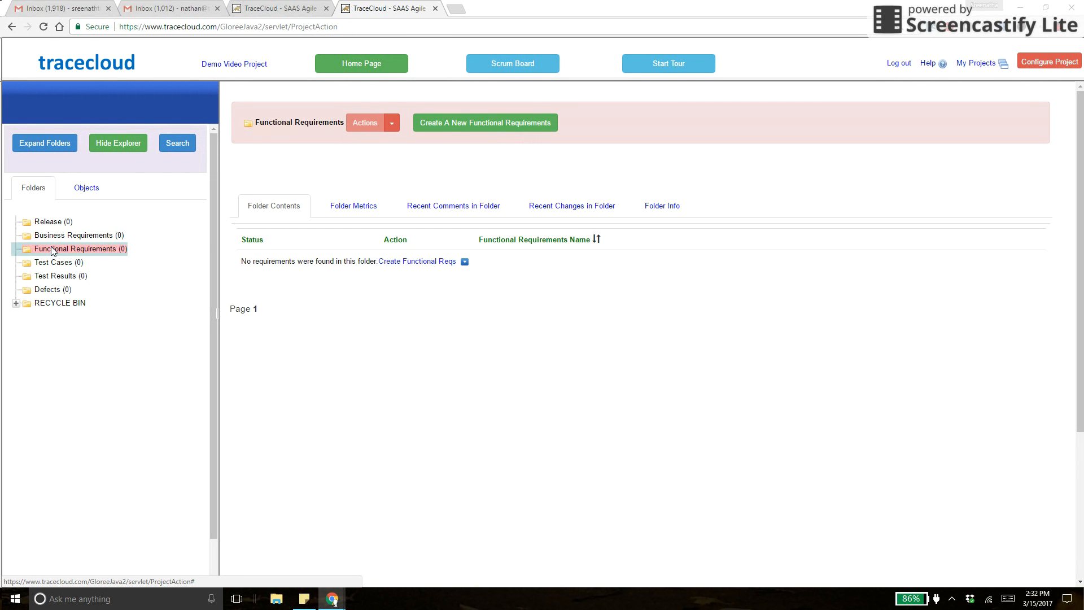
{"action": "left_click", "coordinate": [52, 263]}
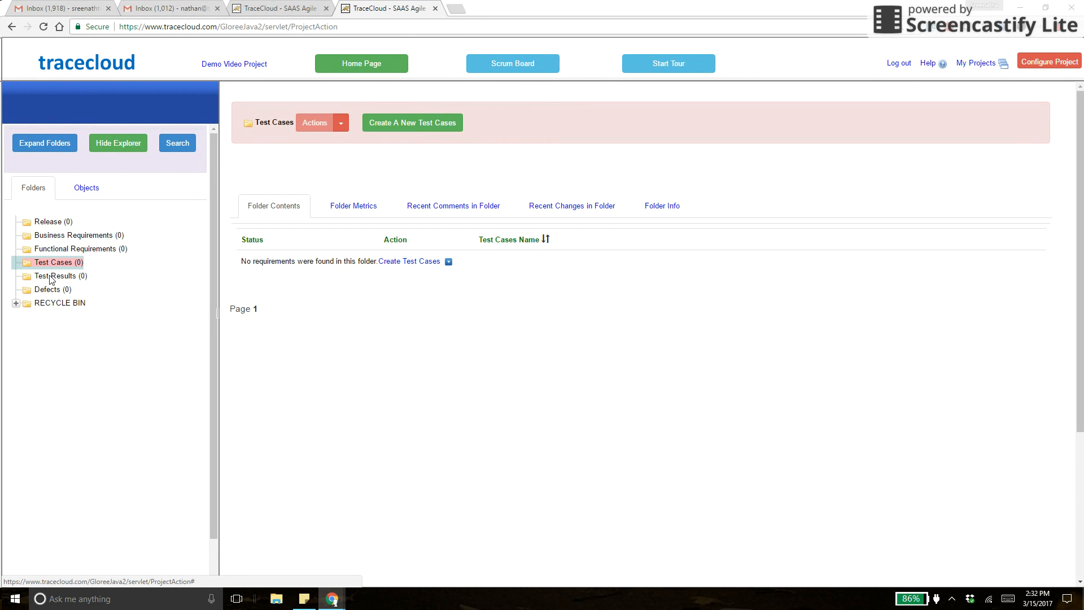
{"action": "left_click", "coordinate": [51, 277]}
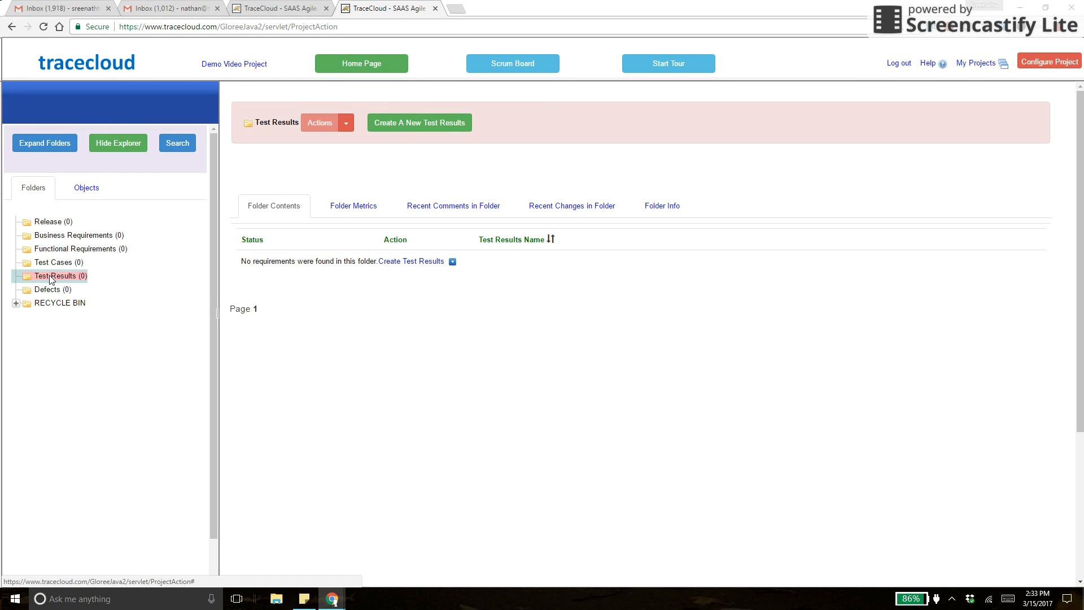
{"action": "left_click", "coordinate": [80, 238]}
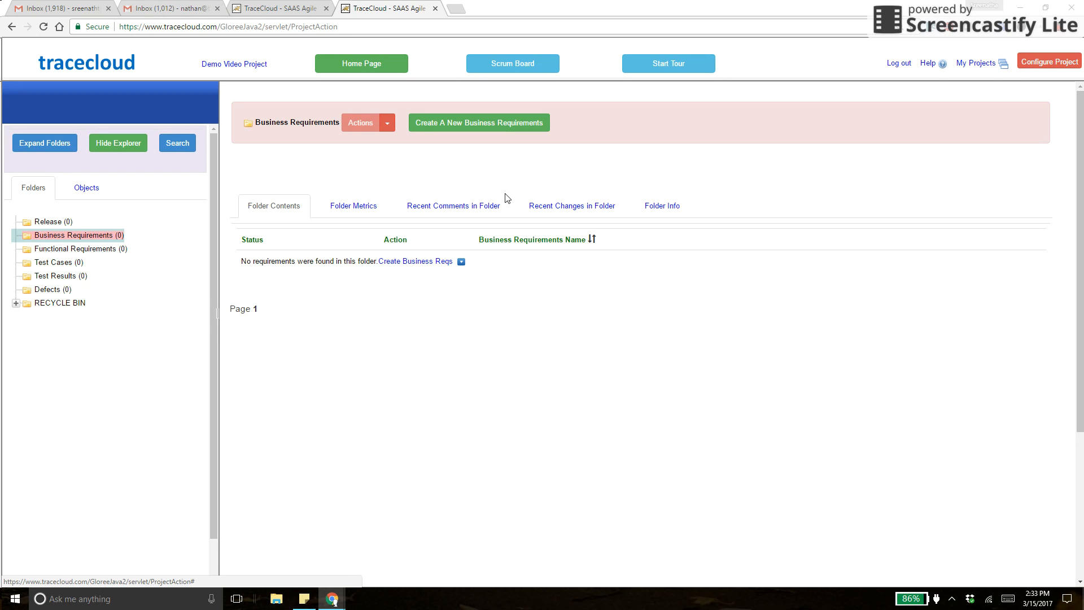
Review the BR : Business Requirements object type under Configure Project, then return to the project home.
{"action": "left_click", "coordinate": [1046, 66]}
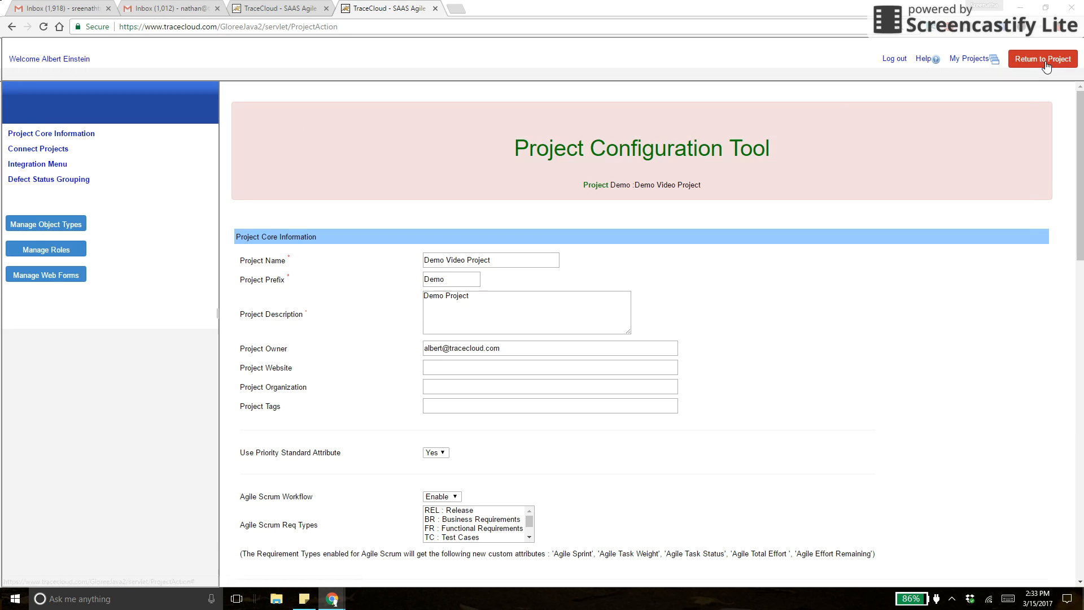
{"action": "left_click", "coordinate": [66, 227]}
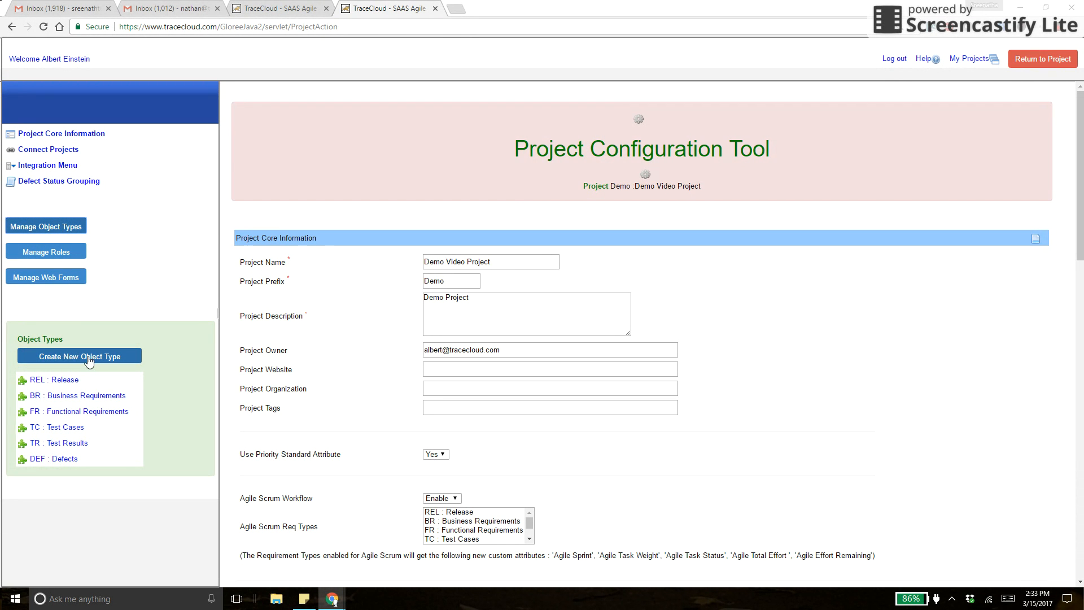
{"action": "left_click", "coordinate": [77, 397]}
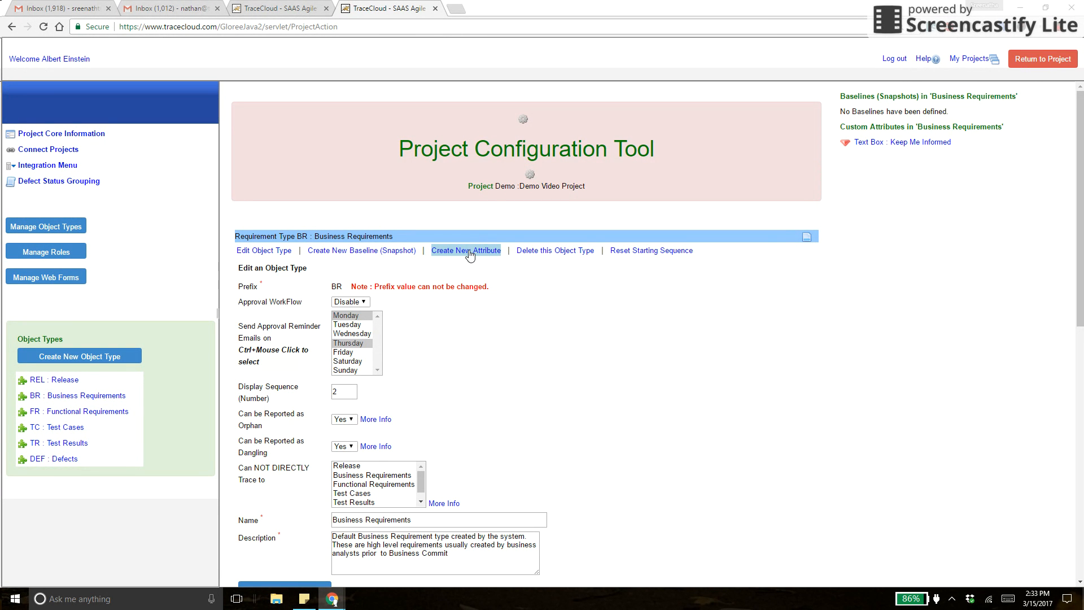
{"action": "left_click", "coordinate": [1040, 61]}
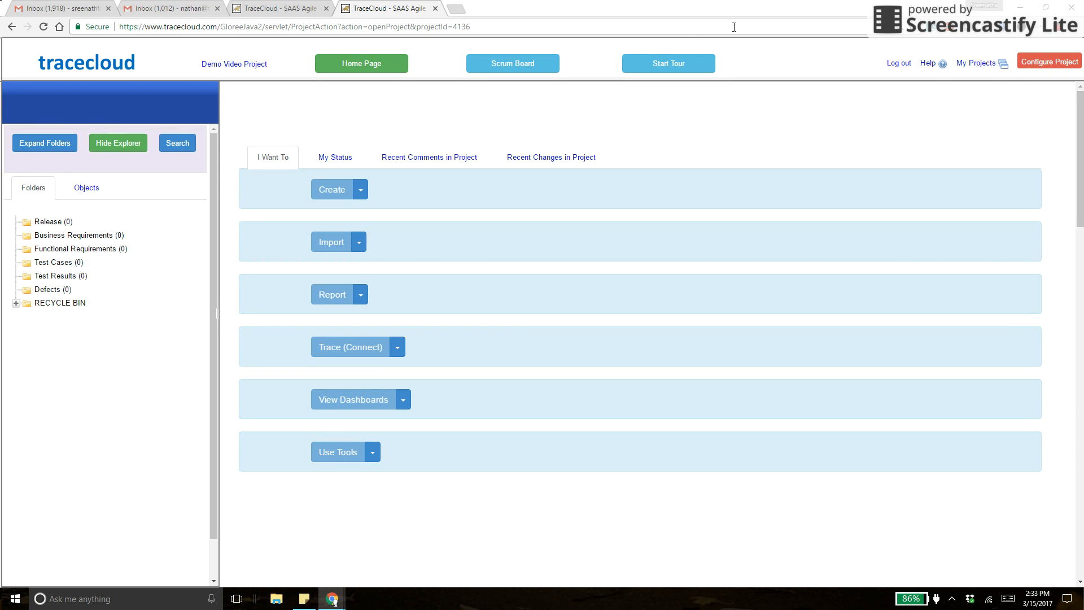
Create business requirement BR-1 named 'Build a space ship' in the Business Requirements folder.
{"action": "left_click", "coordinate": [89, 240]}
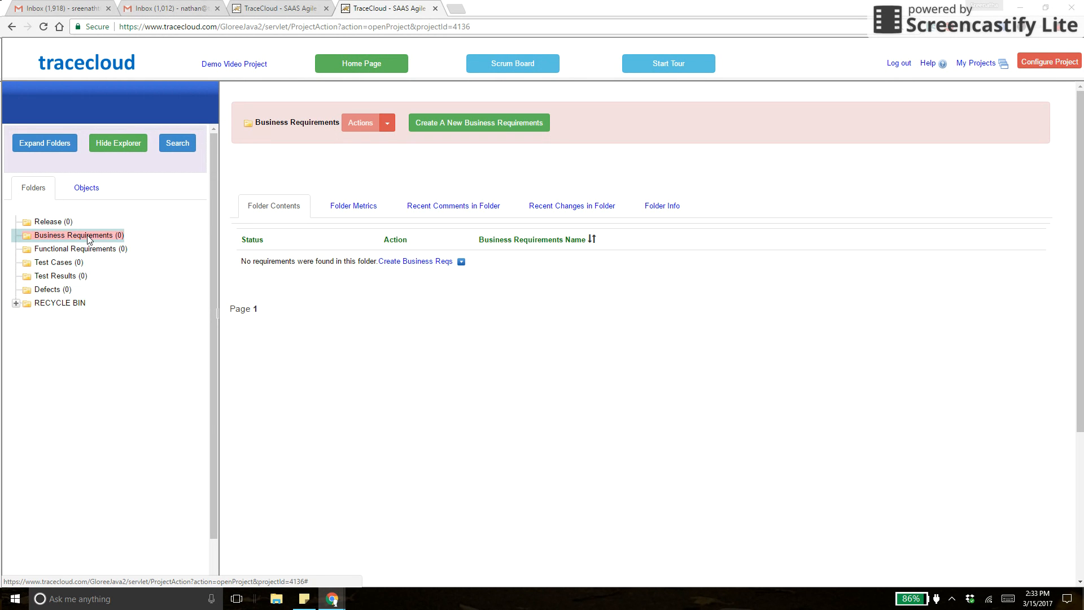
{"action": "right_click", "coordinate": [88, 240]}
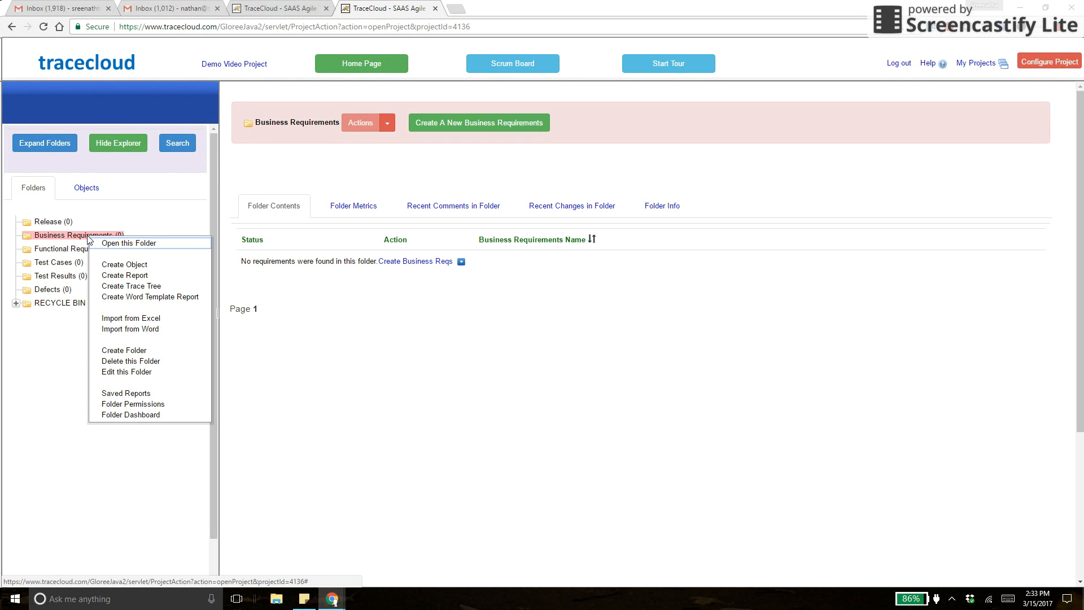
{"action": "left_click", "coordinate": [131, 266]}
{"action": "left_click", "coordinate": [410, 227]}
{"action": "type", "text": "Build a space ship"}
{"action": "left_click", "coordinate": [398, 392]}
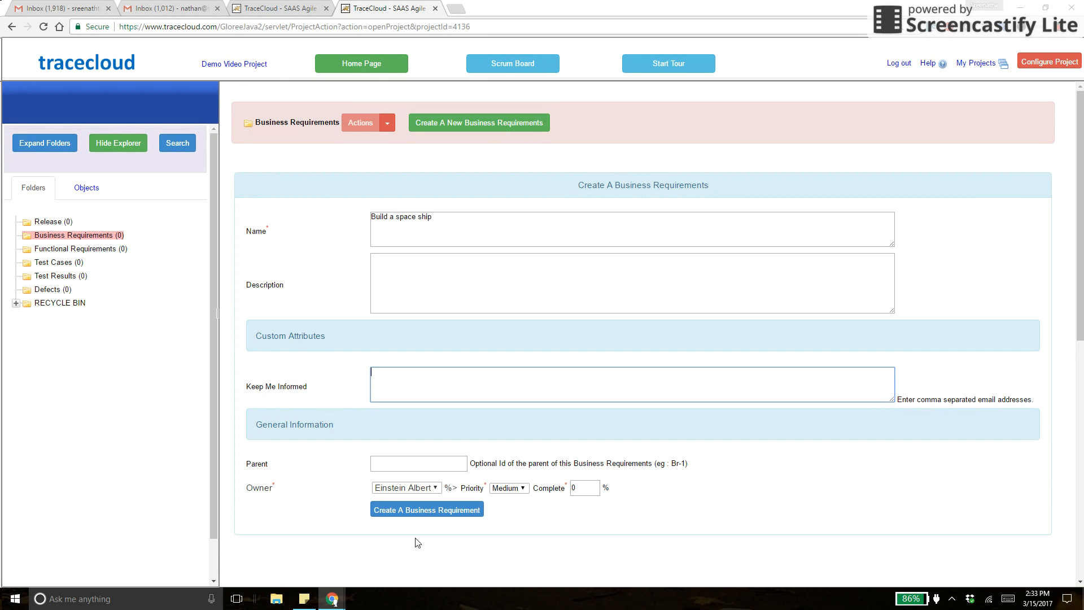
{"action": "left_click", "coordinate": [421, 507]}
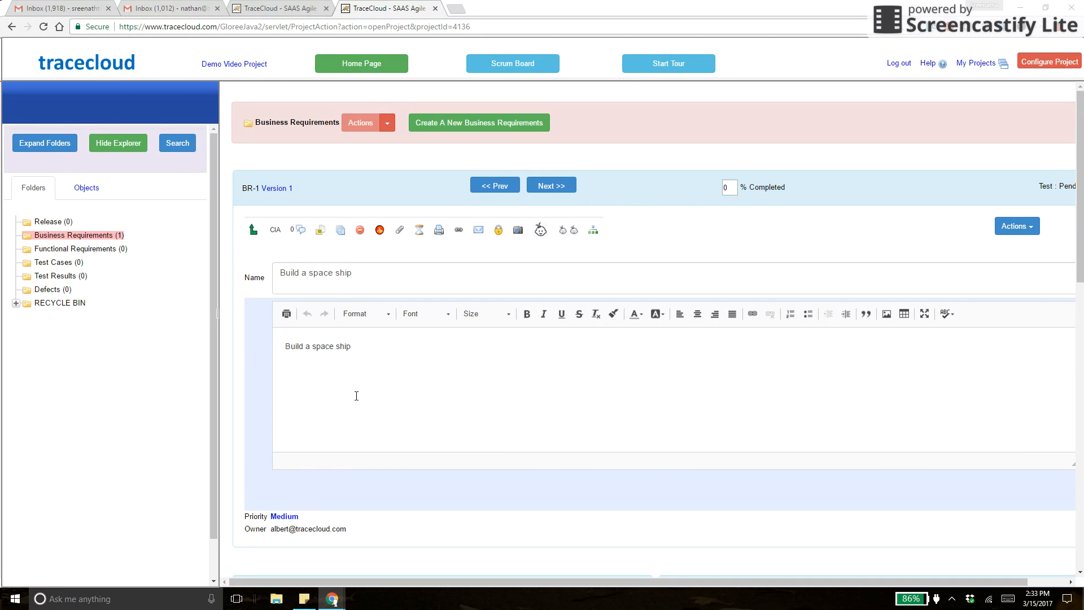
Open the Functional Requirements folder and bring up its context menu.
{"action": "scroll", "coordinate": [356, 395], "scroll_direction": "down", "scroll_amount": 2}
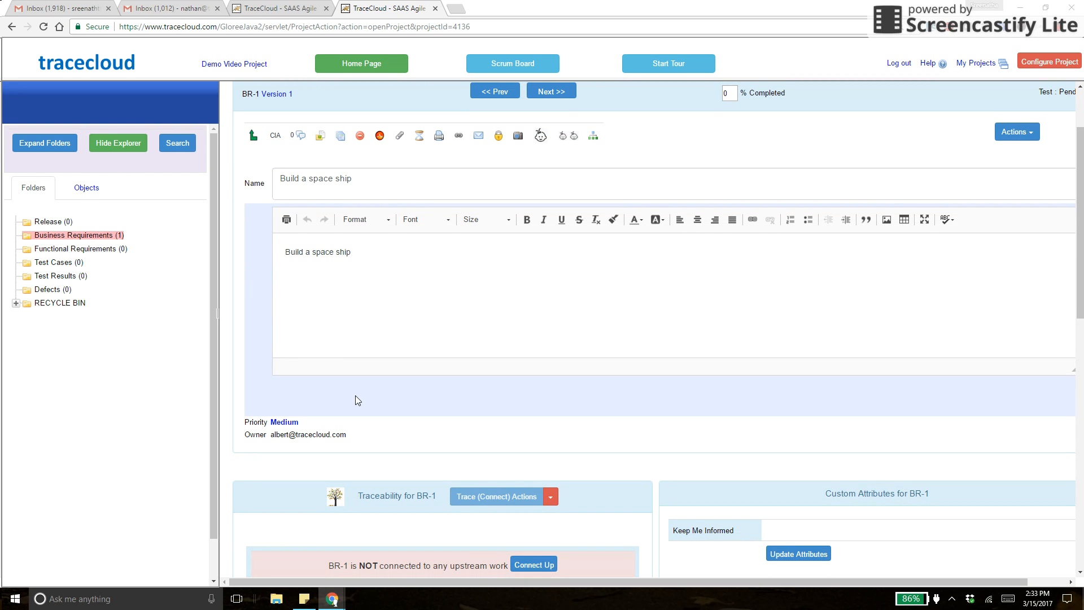
{"action": "left_click", "coordinate": [104, 255]}
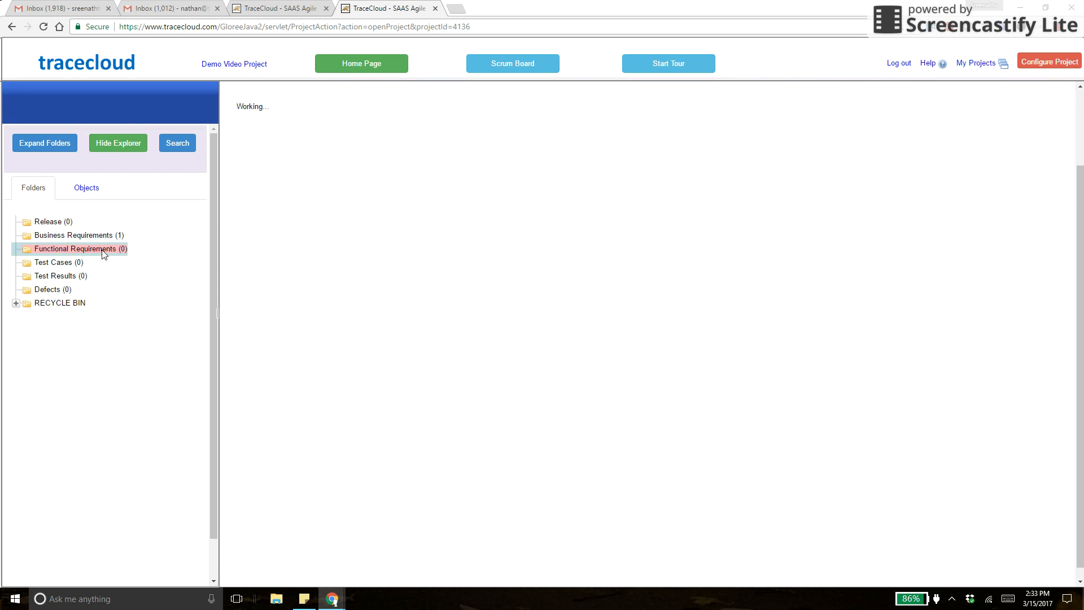
{"action": "right_click", "coordinate": [104, 254]}
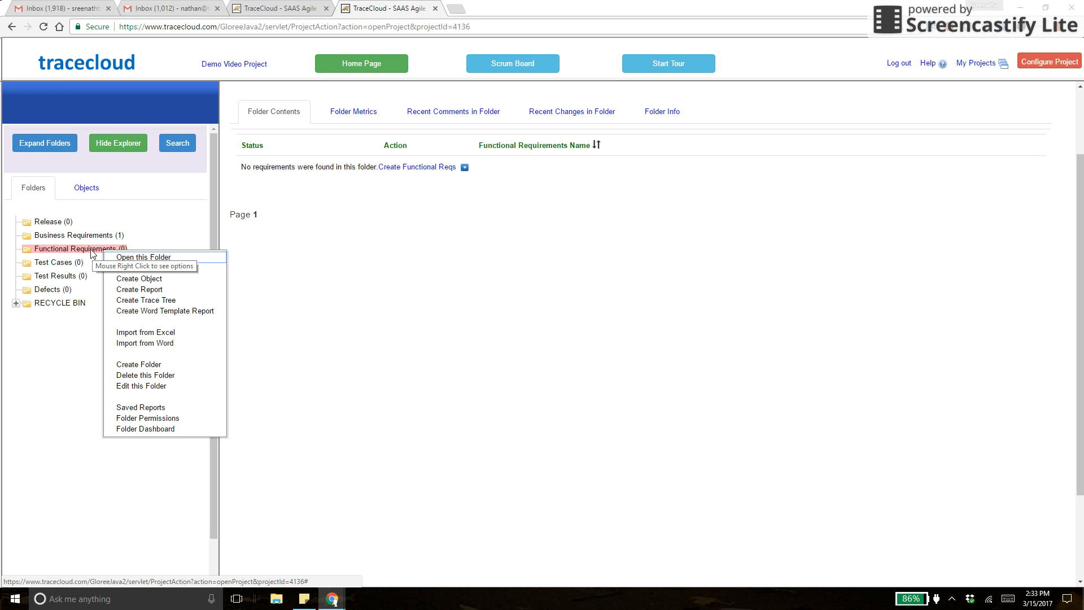
Create functional requirements FR-1 'Launch station' and FR-2 'Create rocket engines'.
{"action": "left_click", "coordinate": [99, 250]}
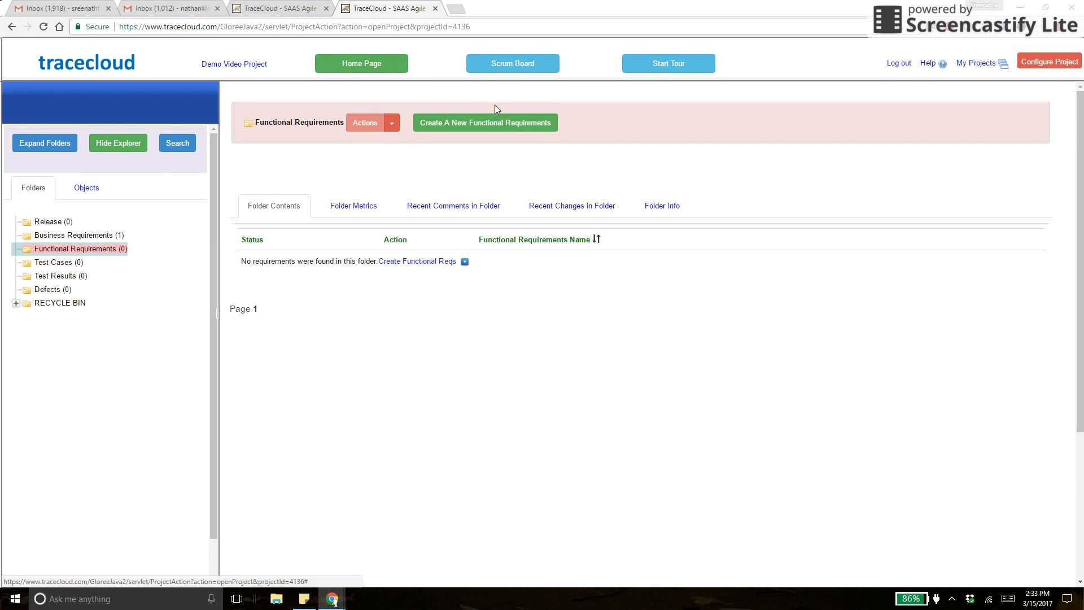
{"action": "left_click", "coordinate": [482, 122]}
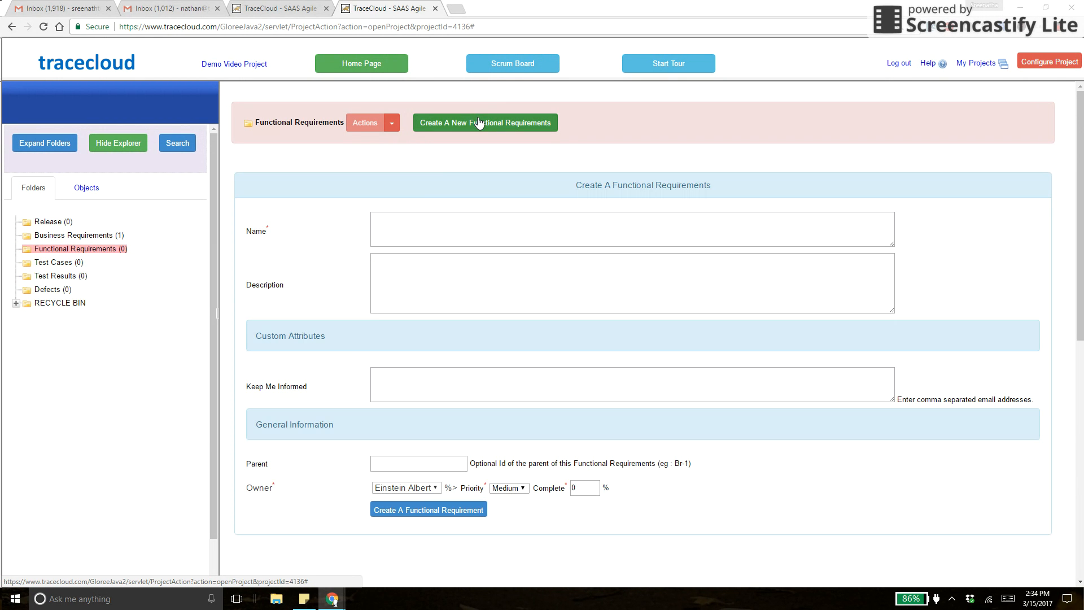
{"action": "left_click", "coordinate": [397, 235]}
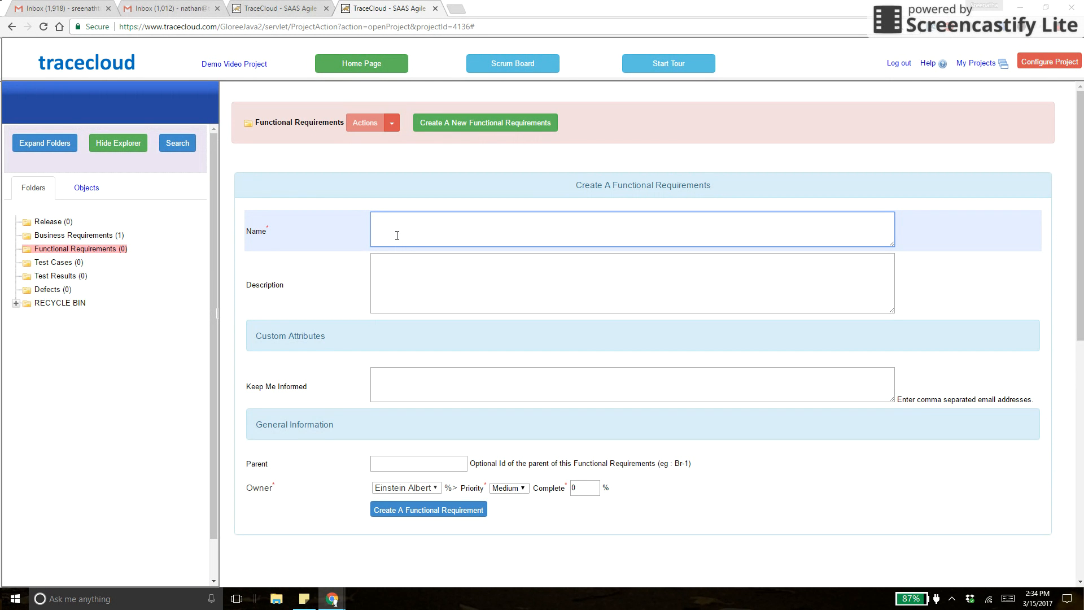
{"action": "type", "text": "Launch statio"}
{"action": "left_click", "coordinate": [411, 510]}
{"action": "scroll", "coordinate": [411, 514], "scroll_direction": "down", "scroll_amount": 5}
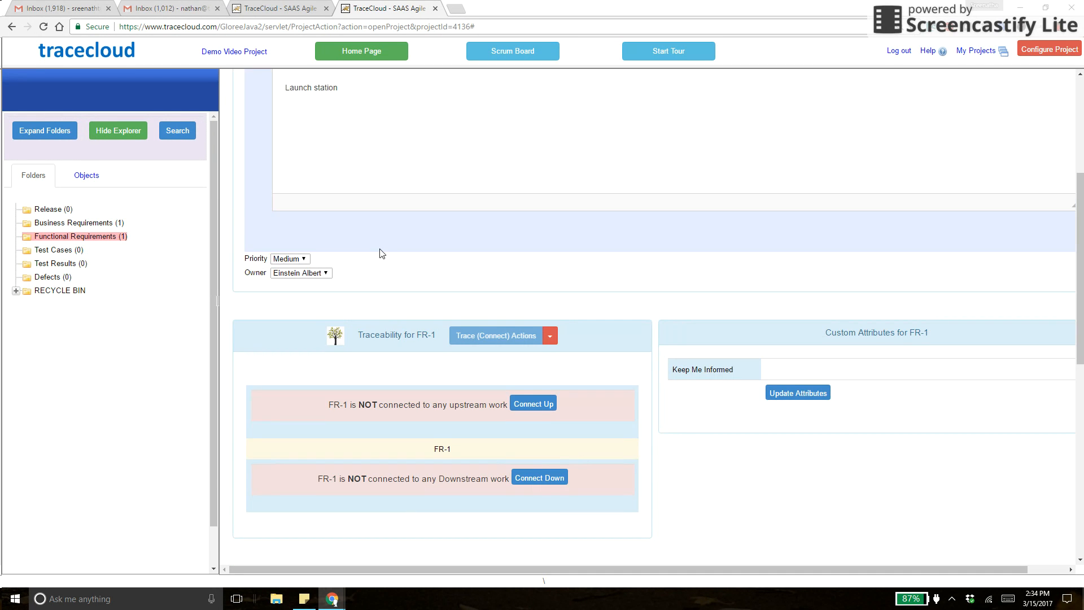
{"action": "scroll", "coordinate": [382, 253], "scroll_direction": "up", "scroll_amount": 4}
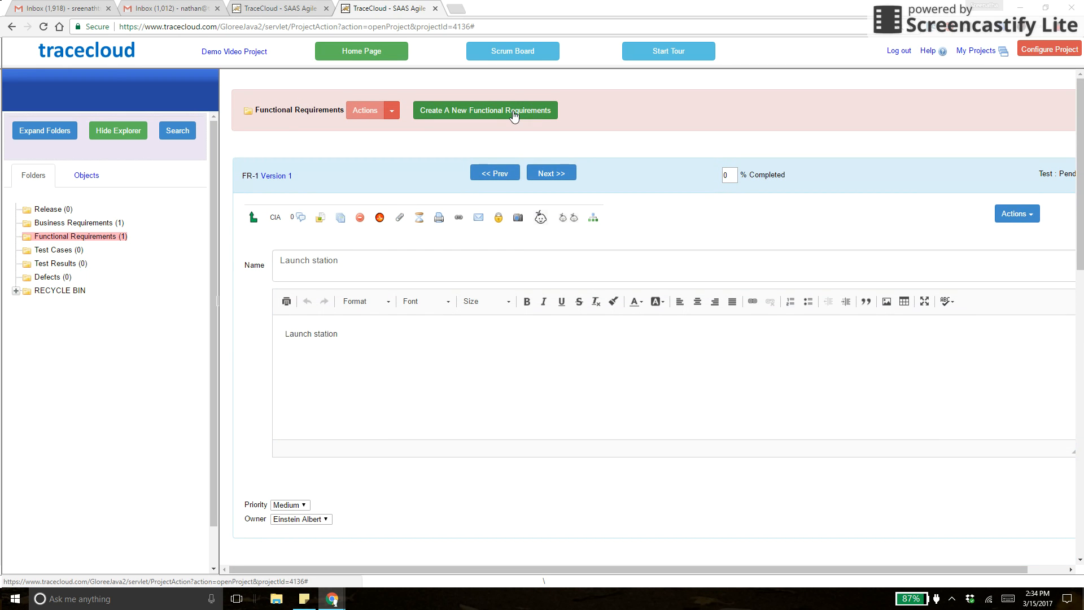
{"action": "left_click", "coordinate": [513, 107]}
{"action": "left_click", "coordinate": [423, 227]}
{"action": "type", "text": "Create rocket engine"}
{"action": "left_click", "coordinate": [408, 509]}
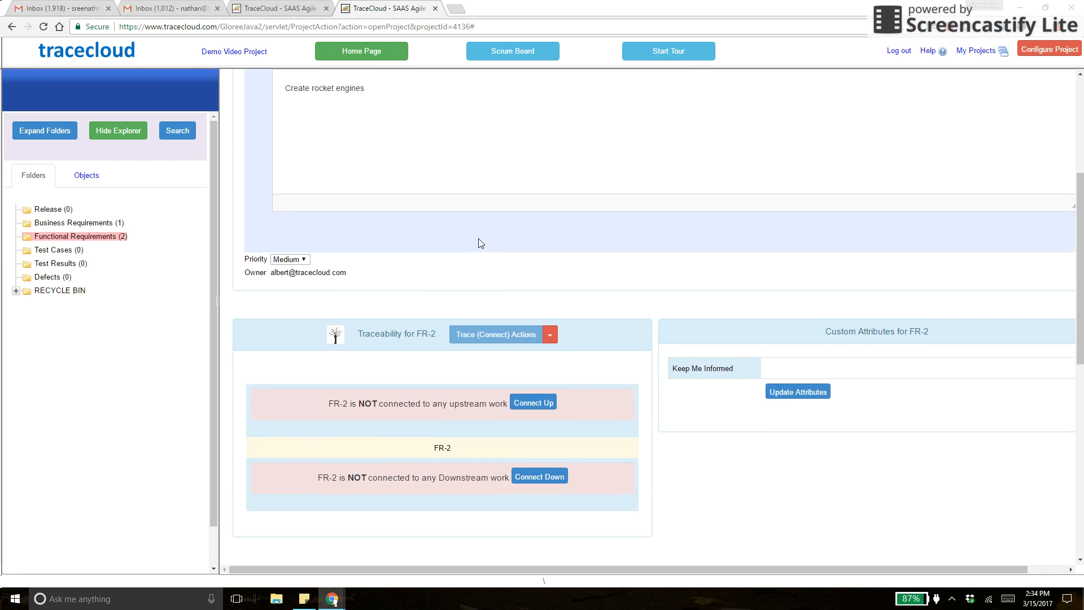
Create FR-3 'Hire Astronauts', correcting the misspelled name before saving.
{"action": "left_click", "coordinate": [499, 111]}
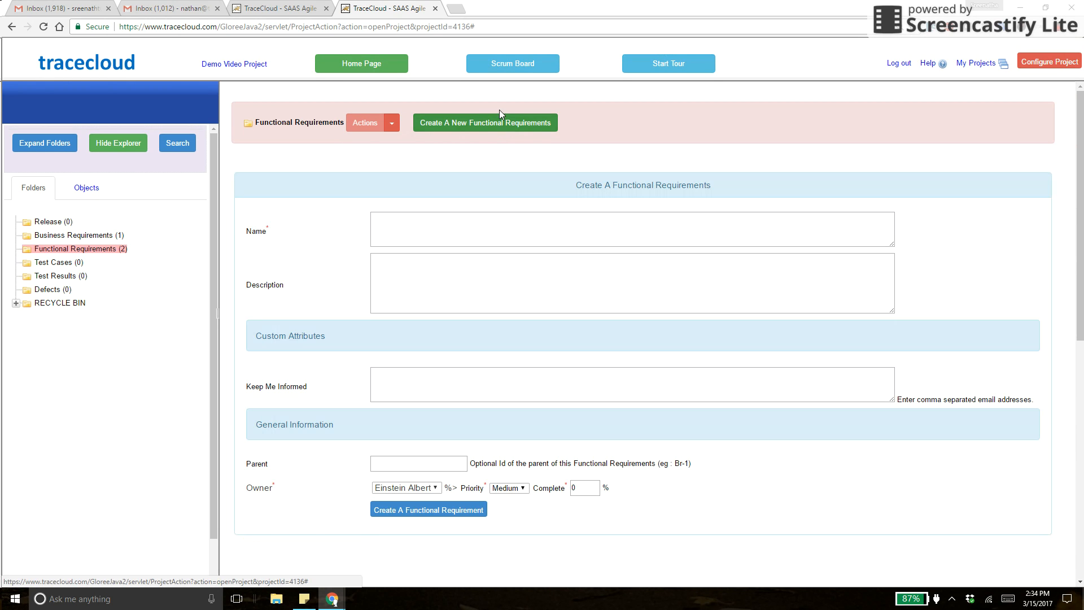
{"action": "type", "text": "Hire Astronut"}
{"action": "key", "text": "BackSpace"}
{"action": "key", "text": "BackSpace"}
{"action": "key", "text": "BackSpace"}
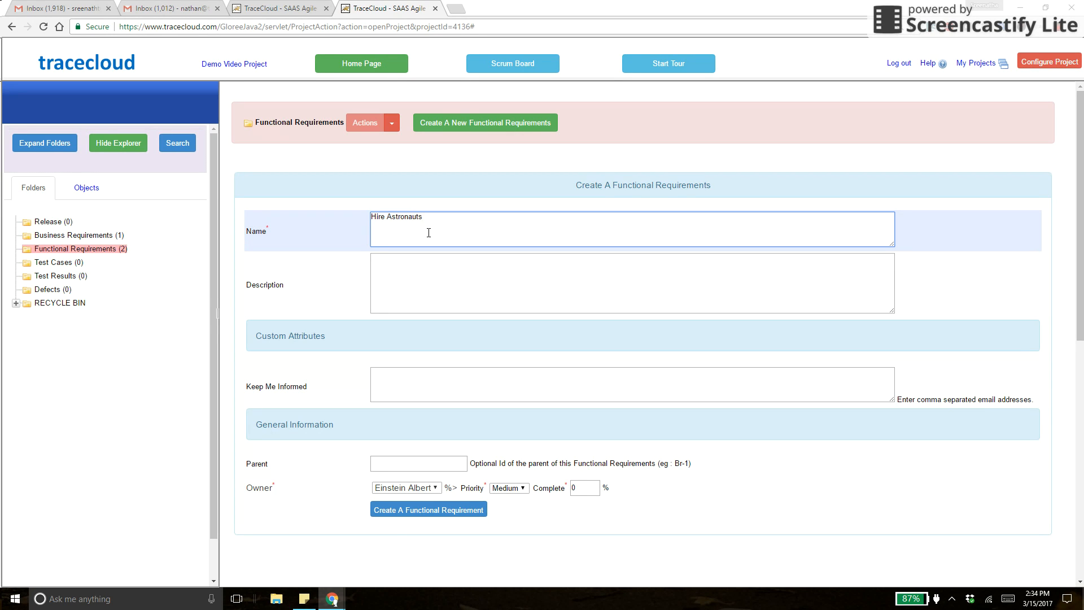
{"action": "left_click", "coordinate": [408, 511]}
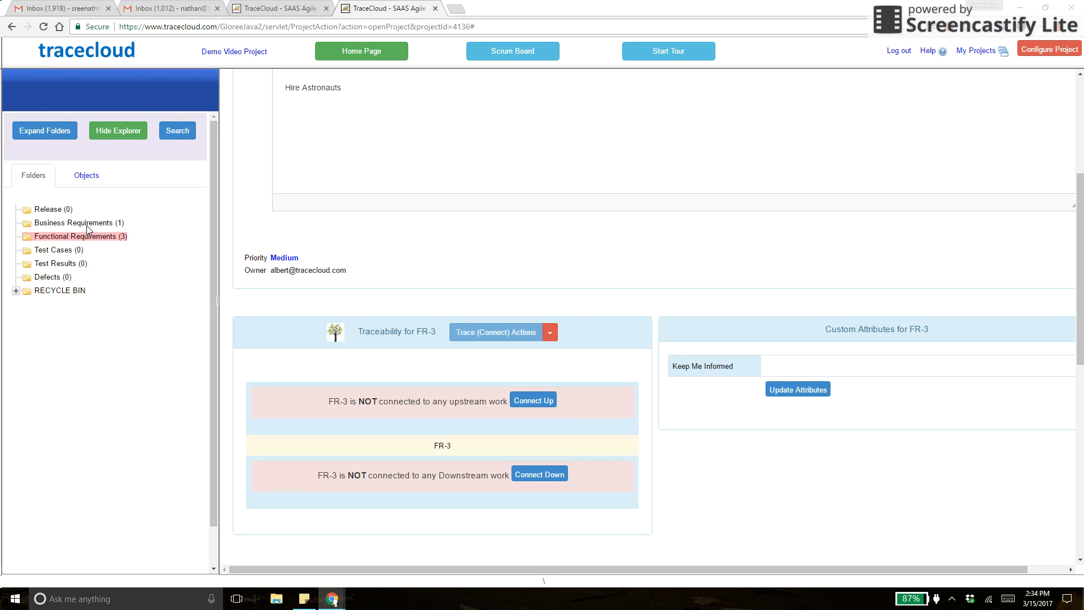
Check BR-1 and the three functional requirements in their folders, then open the empty Release folder.
{"action": "left_click", "coordinate": [87, 224]}
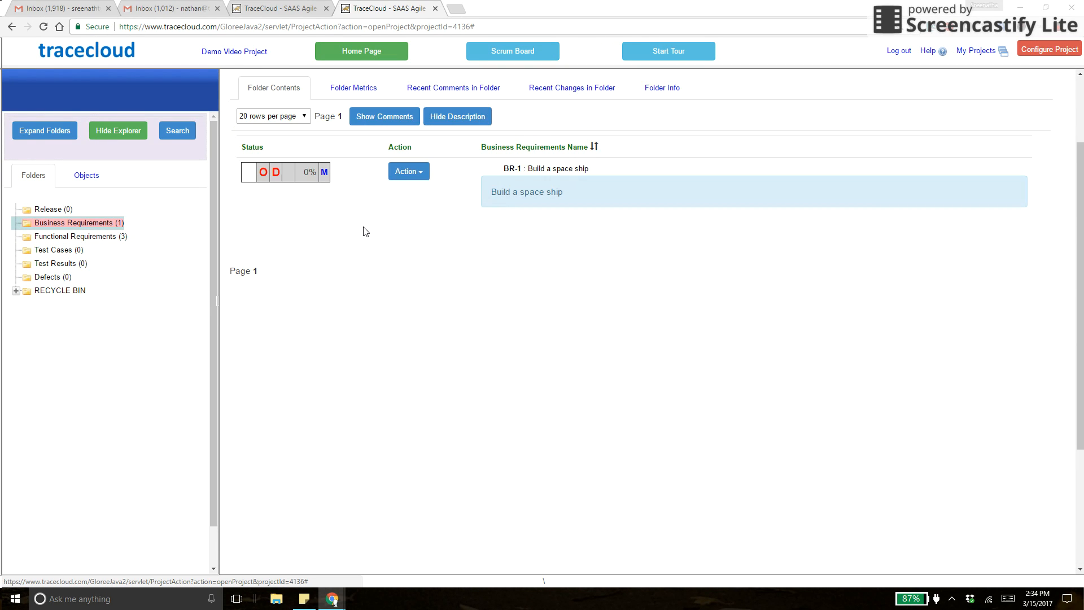
{"action": "left_click", "coordinate": [67, 237]}
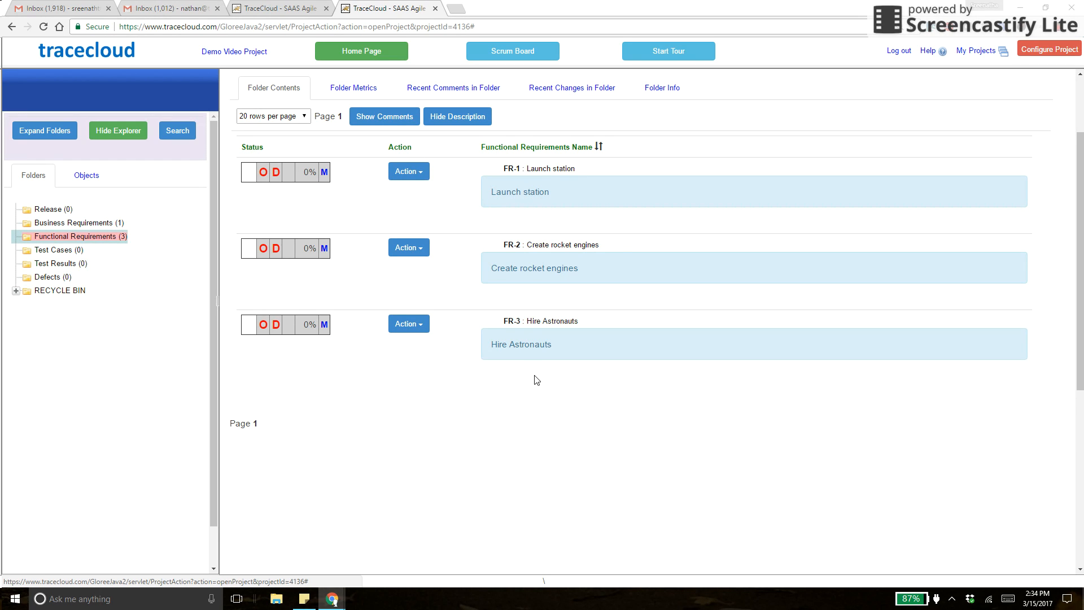
{"action": "left_click", "coordinate": [49, 210]}
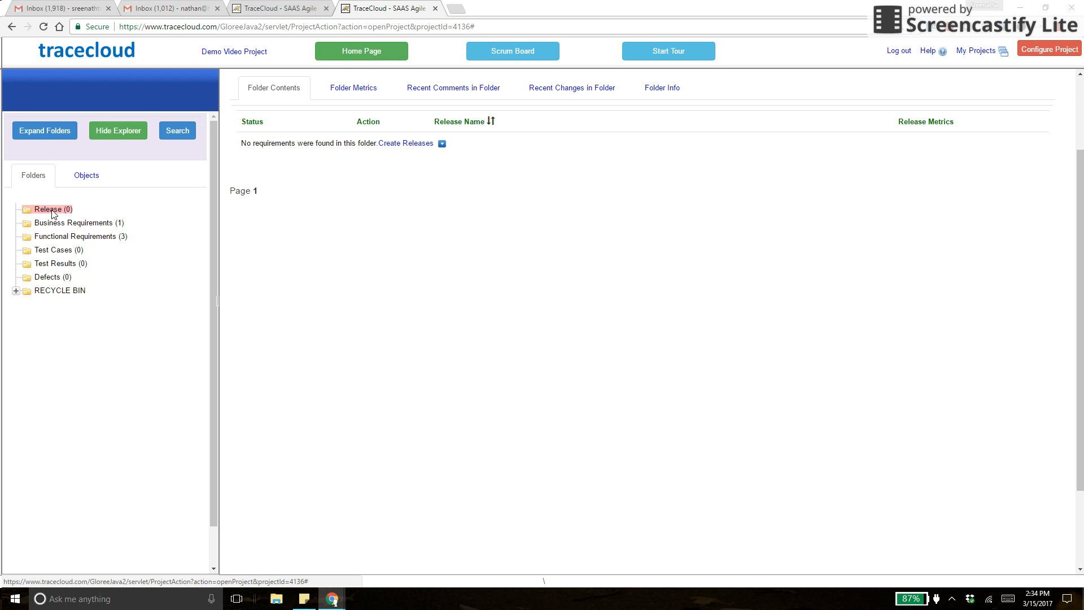
Start a new release from the Release folder and name it 'Alpha Release'.
{"action": "right_click", "coordinate": [51, 211]}
{"action": "left_click", "coordinate": [88, 240]}
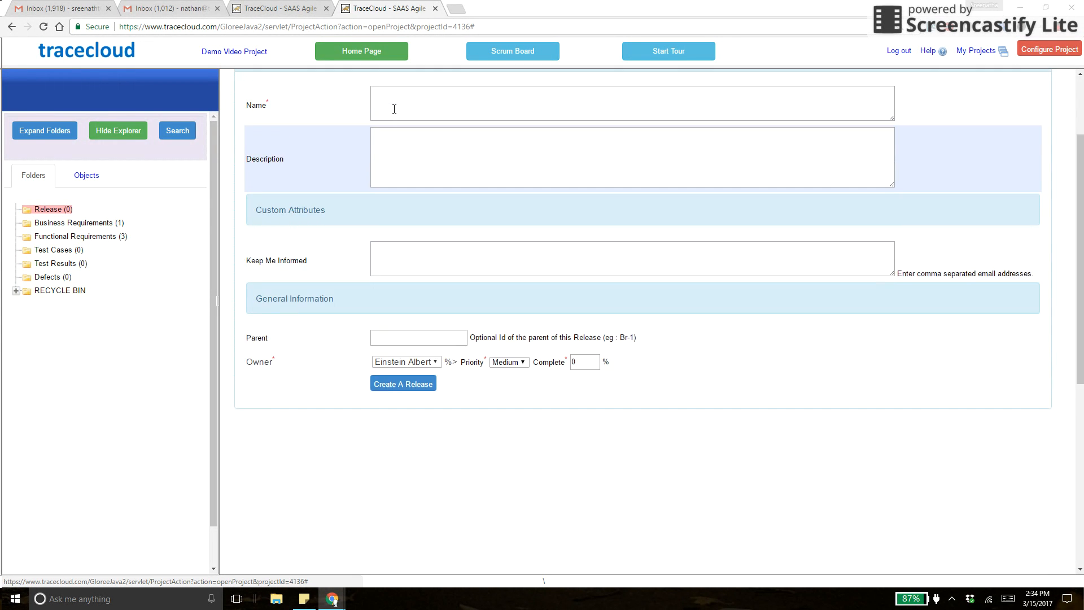
{"action": "left_click", "coordinate": [398, 207]}
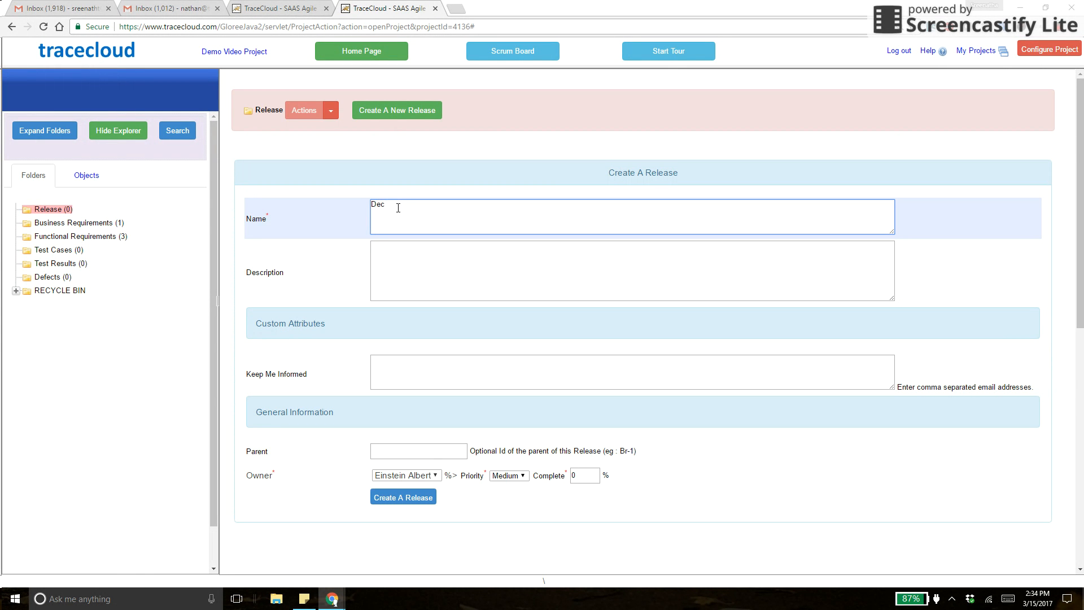
{"action": "type", "text": "De"}
{"action": "key", "text": "BackSpace"}
{"action": "key", "text": "BackSpace"}
{"action": "type", "text": "Alpha Release"}
Set the description to 'Launch the rocket by Dec 2017' and save the release as REL-1.
{"action": "key", "text": "Tab"}
{"action": "type", "text": "Release the"}
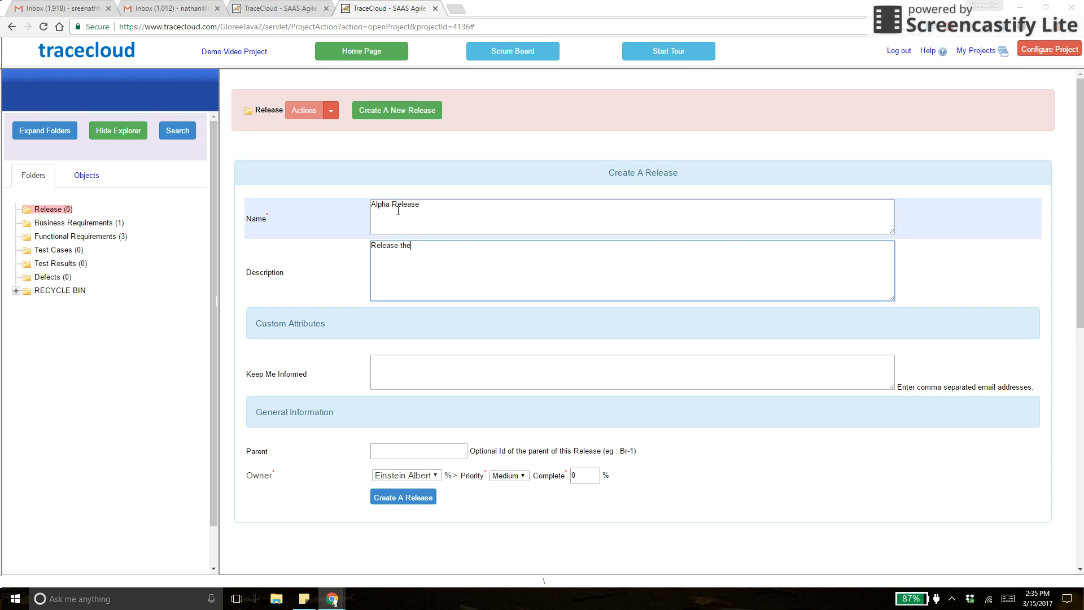
{"action": "type", "text": " rocket to production"}
{"action": "key", "text": "ctrl+a"}
{"action": "type", "text": "Launch the rocket by Dec 201"}
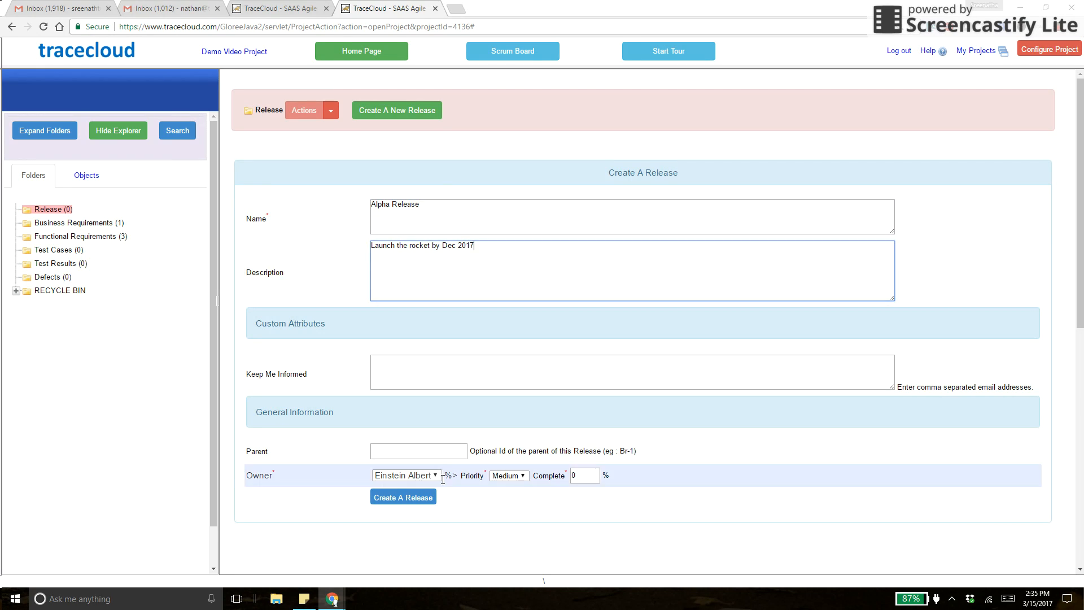
{"action": "left_click", "coordinate": [400, 496]}
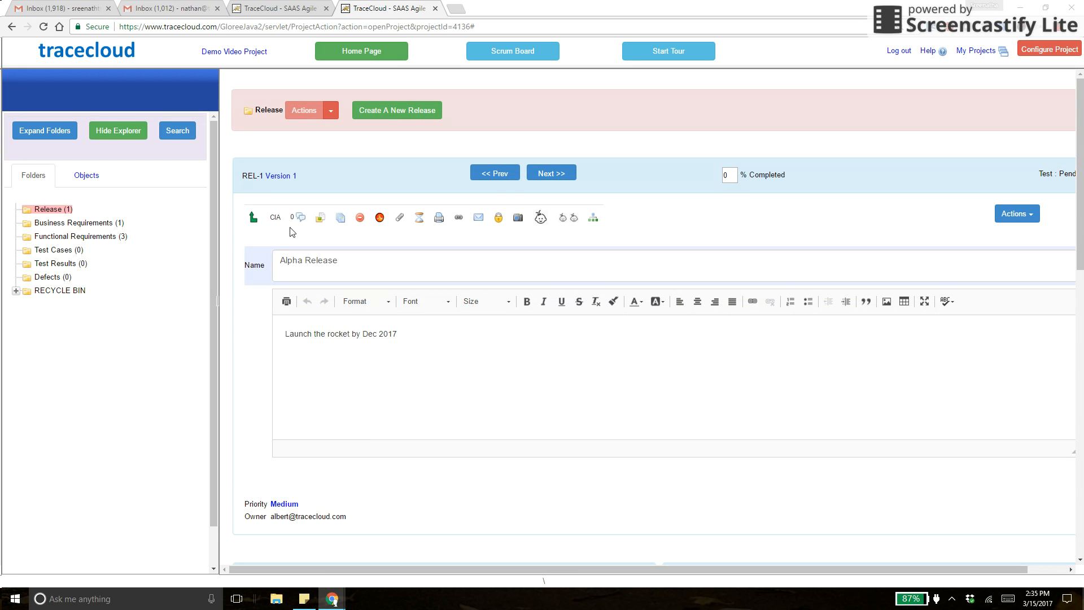
Browse the requirement folders and start an Excel import into the empty Test Cases folder.
{"action": "left_click", "coordinate": [61, 226]}
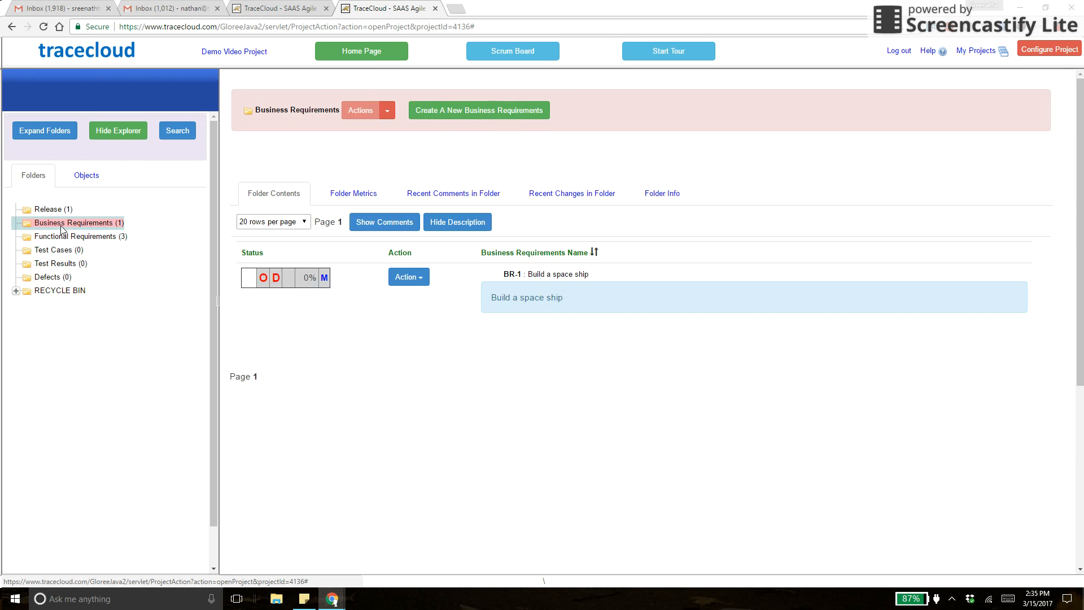
{"action": "left_click", "coordinate": [59, 240]}
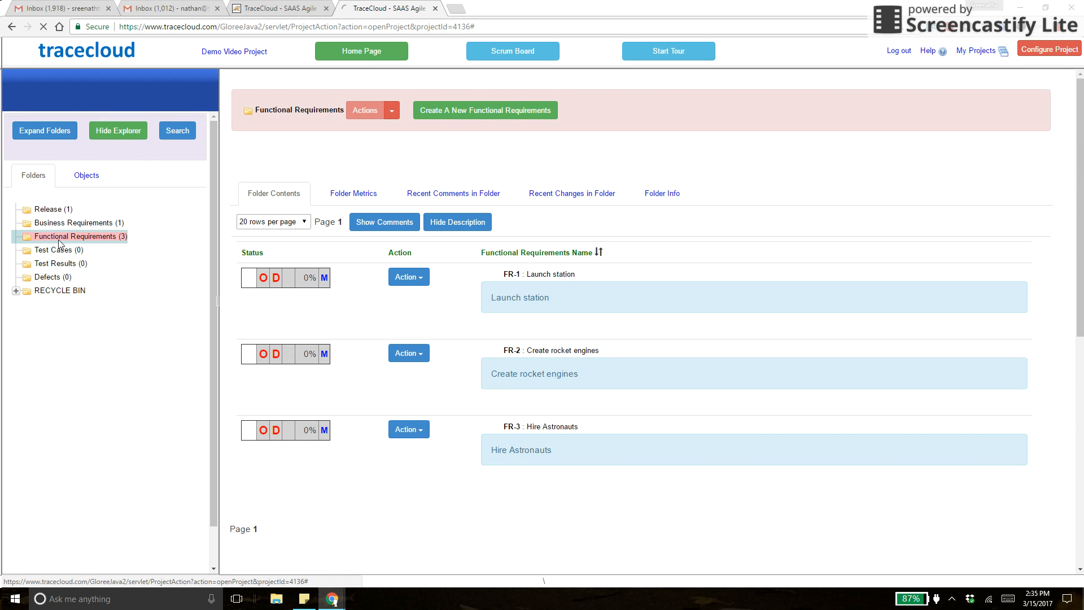
{"action": "left_click", "coordinate": [56, 252]}
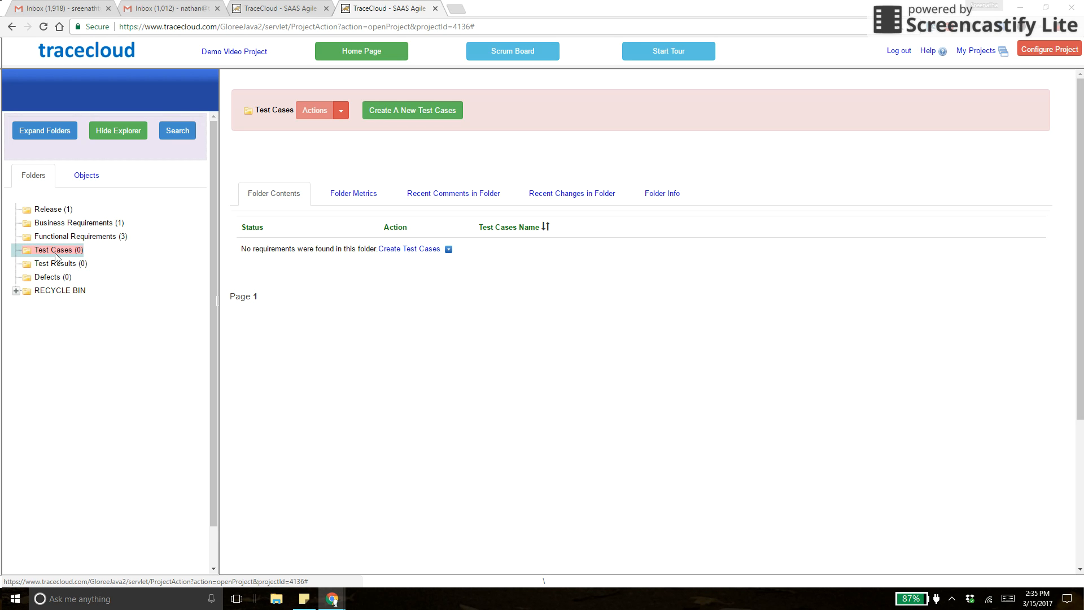
{"action": "right_click", "coordinate": [55, 252]}
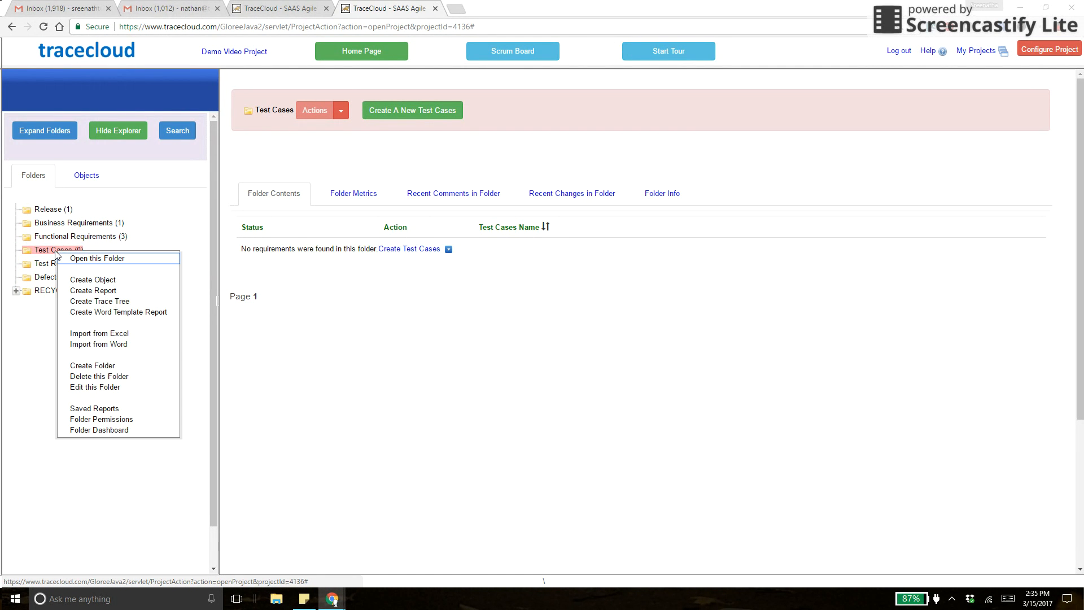
{"action": "left_click", "coordinate": [90, 336]}
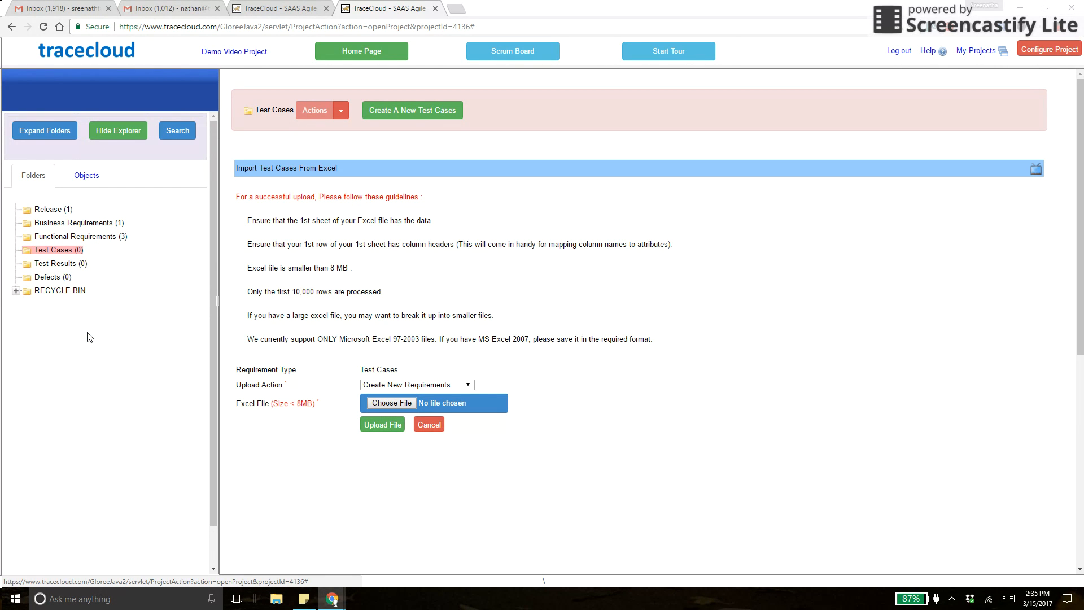
Choose and upload the Import Excel Changes spreadsheet.
{"action": "left_click", "coordinate": [403, 406]}
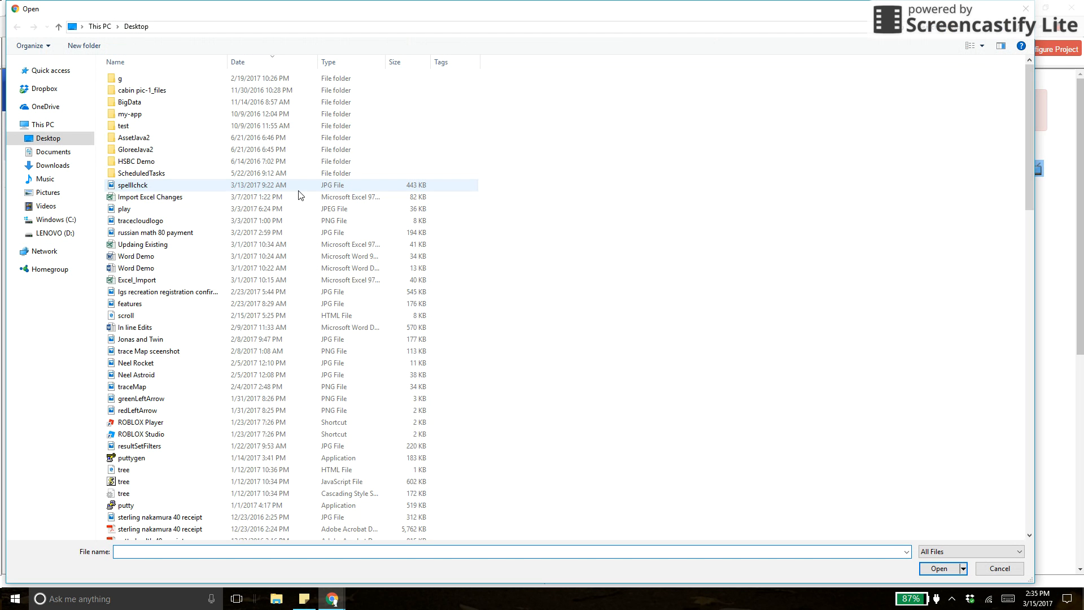
{"action": "left_click", "coordinate": [167, 198]}
{"action": "double_click", "coordinate": [168, 197]}
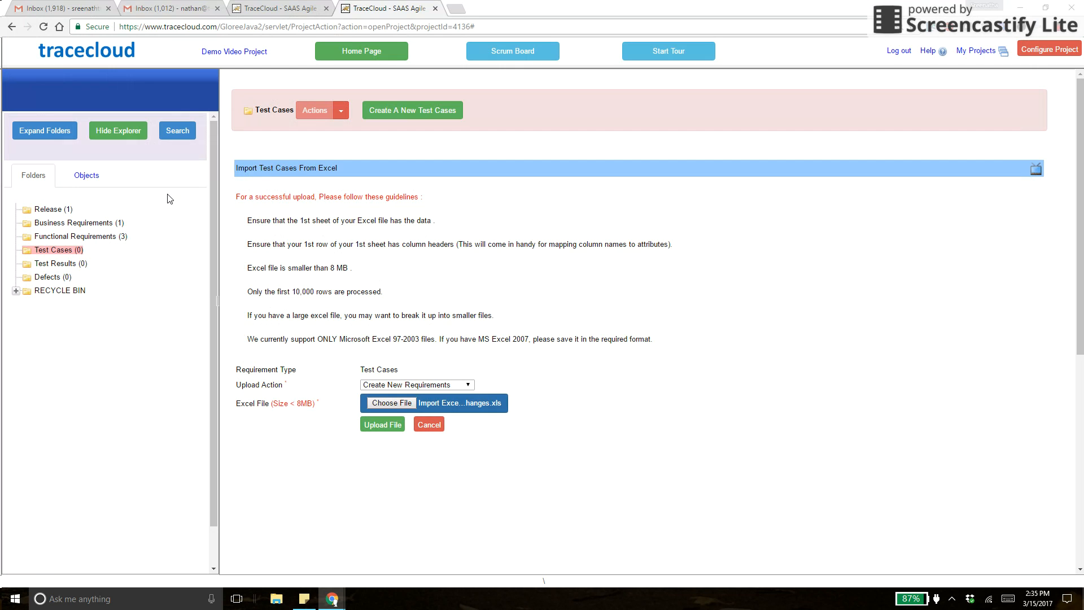
{"action": "left_click", "coordinate": [382, 425]}
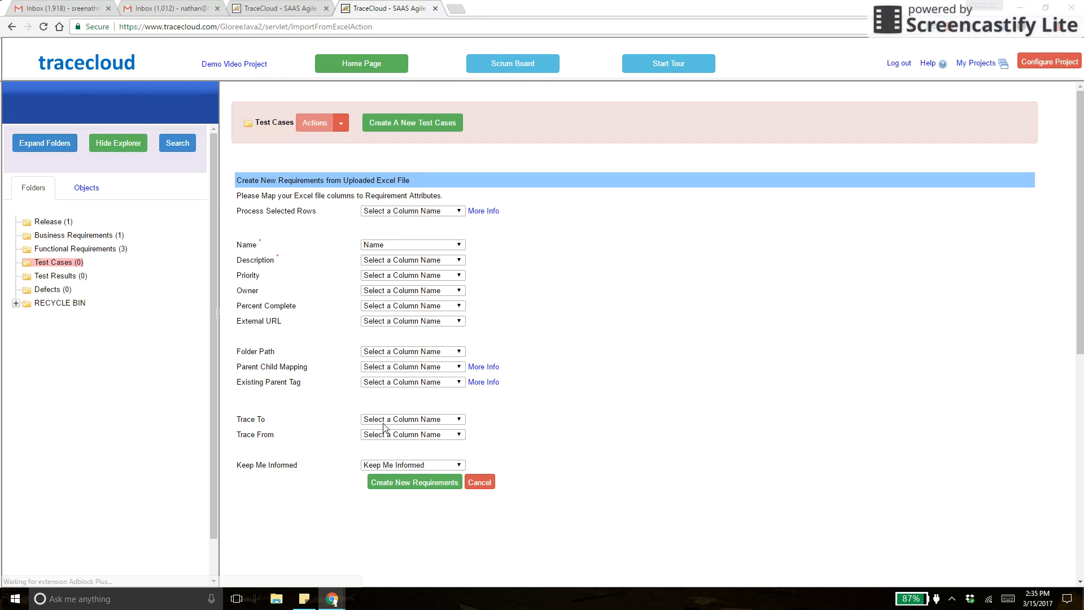
Map Description to the Name column and create the 96 test cases.
{"action": "left_click", "coordinate": [396, 263]}
{"action": "key", "text": "n"}
{"action": "key", "text": "Return"}
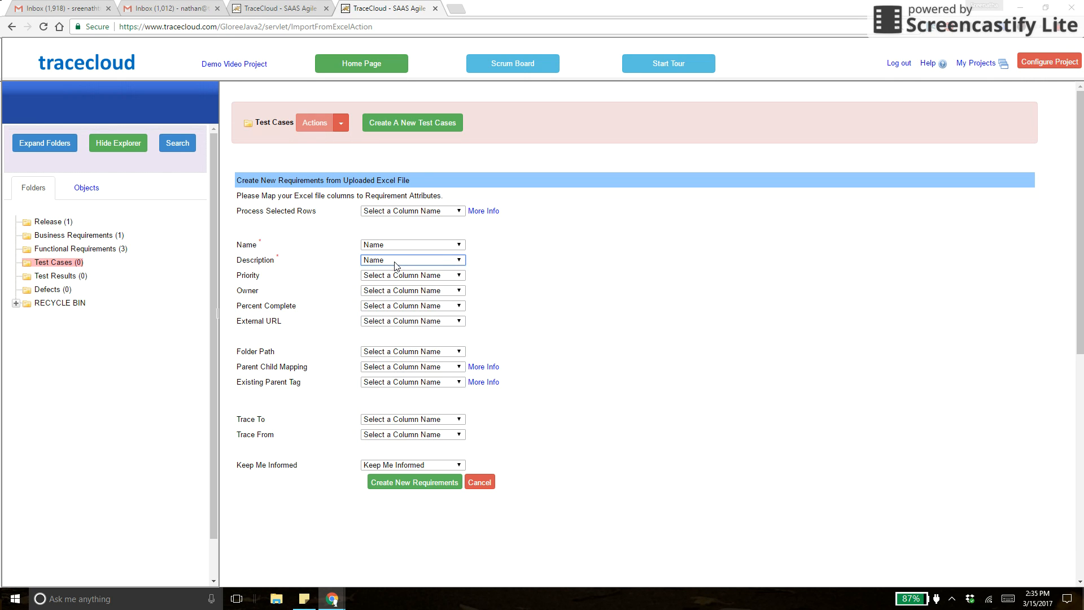
{"action": "left_click", "coordinate": [395, 484]}
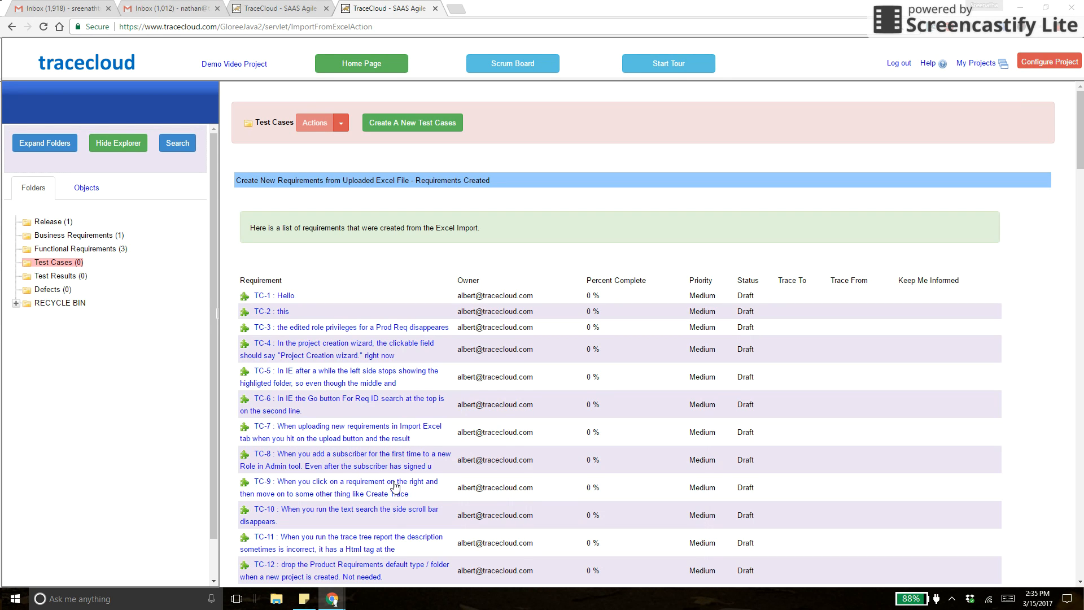
{"action": "left_click", "coordinate": [46, 264]}
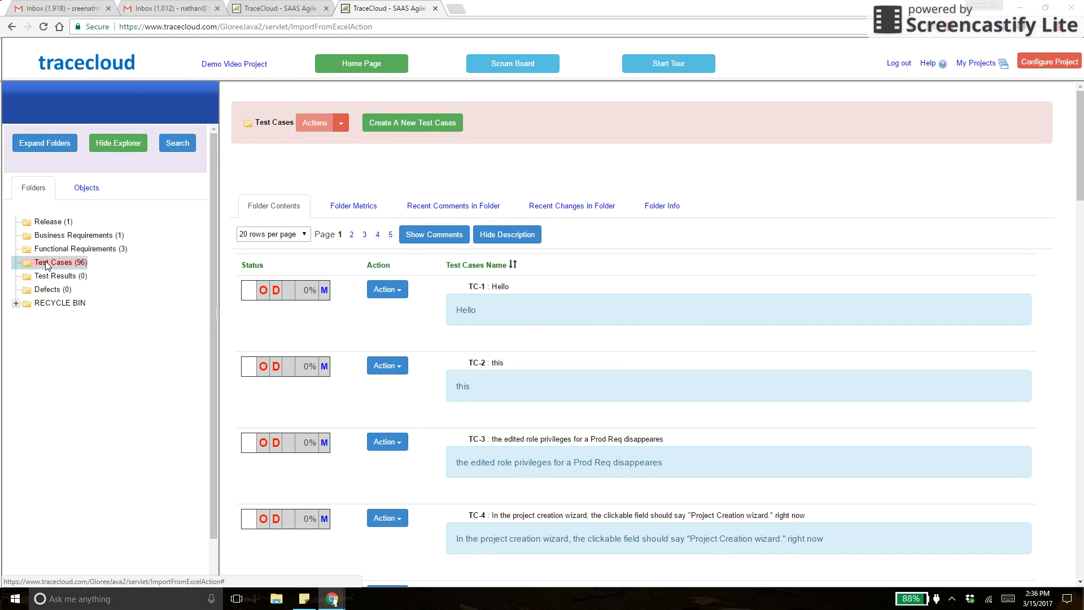
Check the Folder Metrics for Functional Requirements and the 96 test cases, then go to My Projects.
{"action": "left_click", "coordinate": [73, 240]}
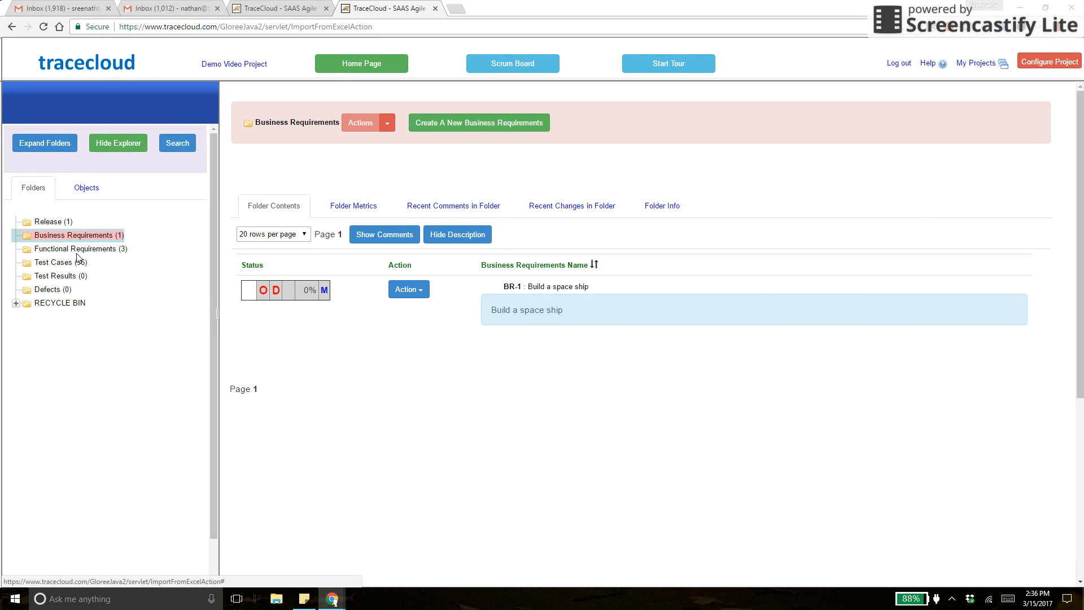
{"action": "left_click", "coordinate": [81, 250]}
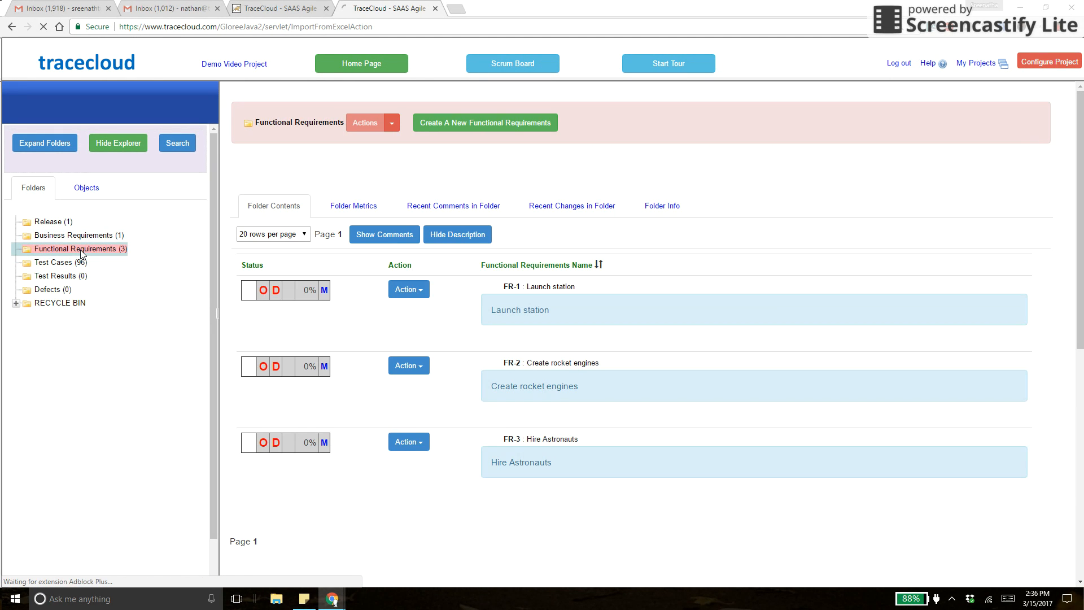
{"action": "left_click", "coordinate": [353, 209]}
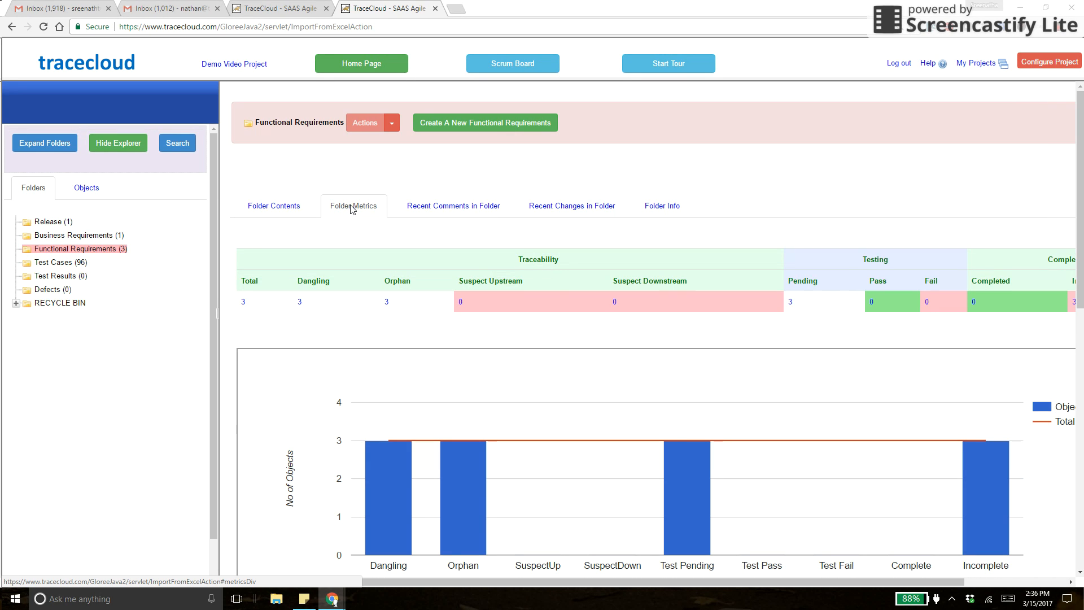
{"action": "left_click", "coordinate": [75, 263]}
{"action": "left_click", "coordinate": [358, 210]}
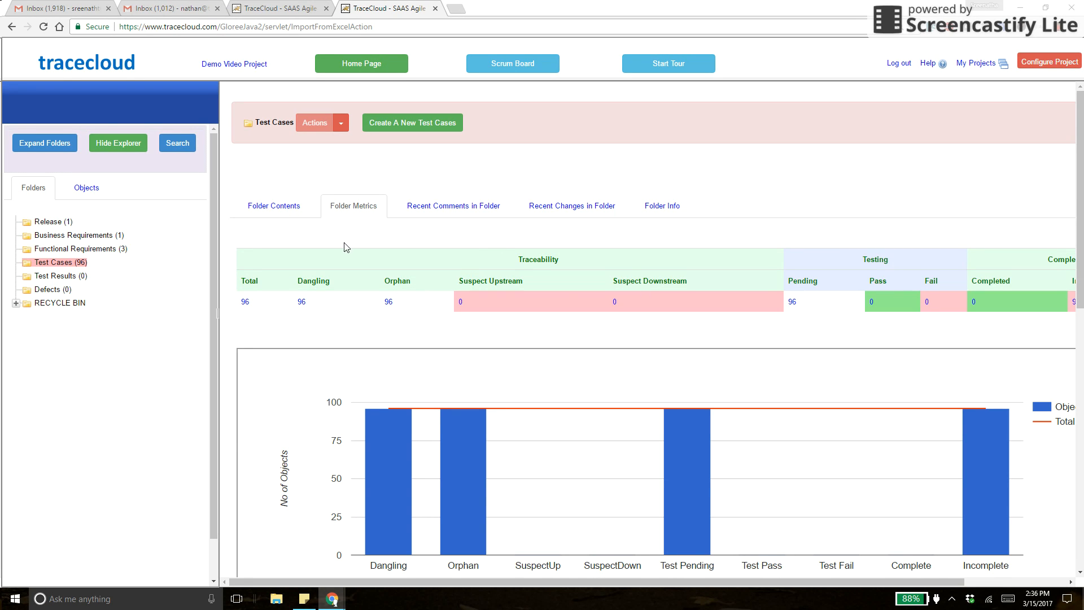
{"action": "left_click", "coordinate": [102, 249]}
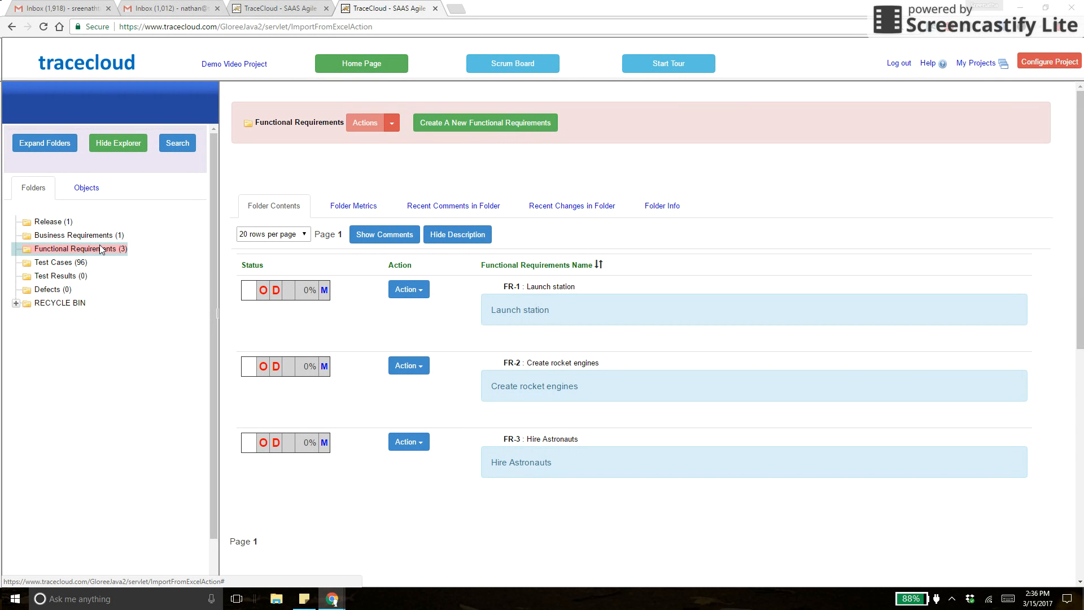
{"action": "left_click", "coordinate": [980, 67]}
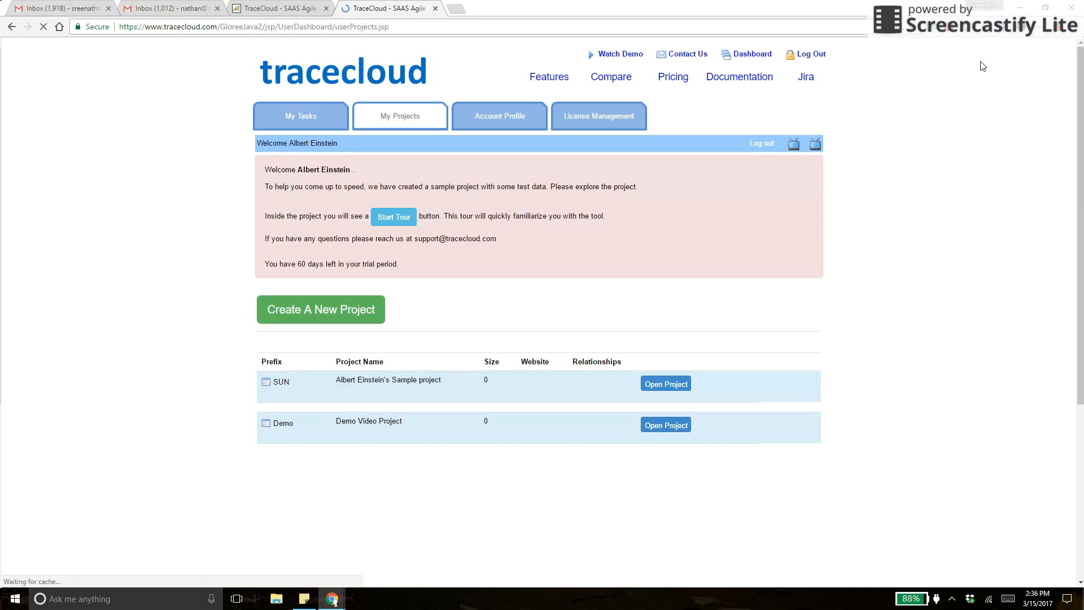
Glance at Create A New Project, then reopen Demo Video Project from the User Projects list.
{"action": "left_click", "coordinate": [311, 311]}
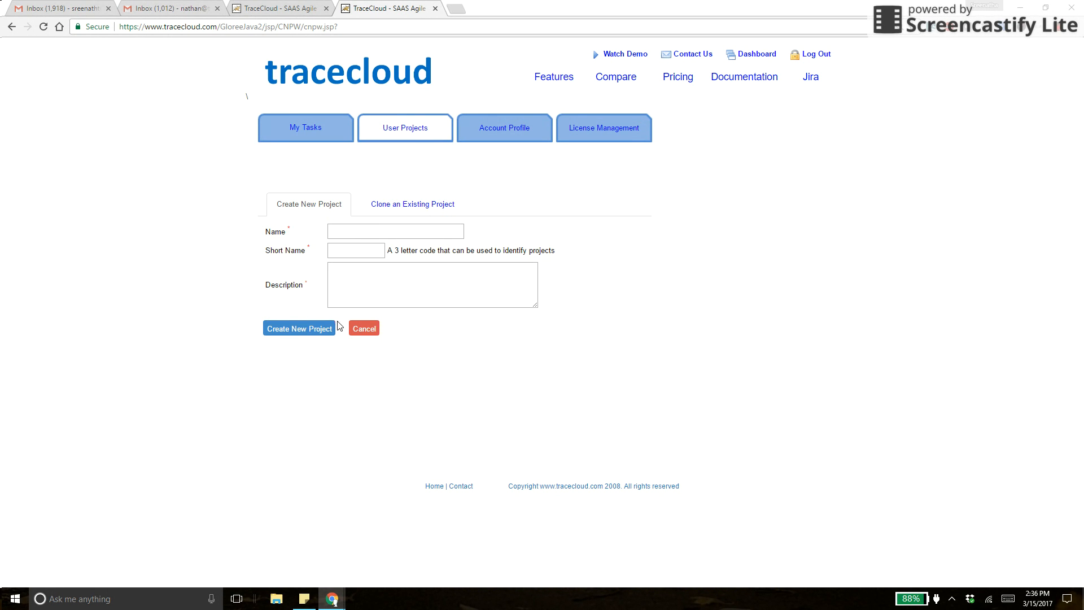
{"action": "left_click", "coordinate": [397, 129]}
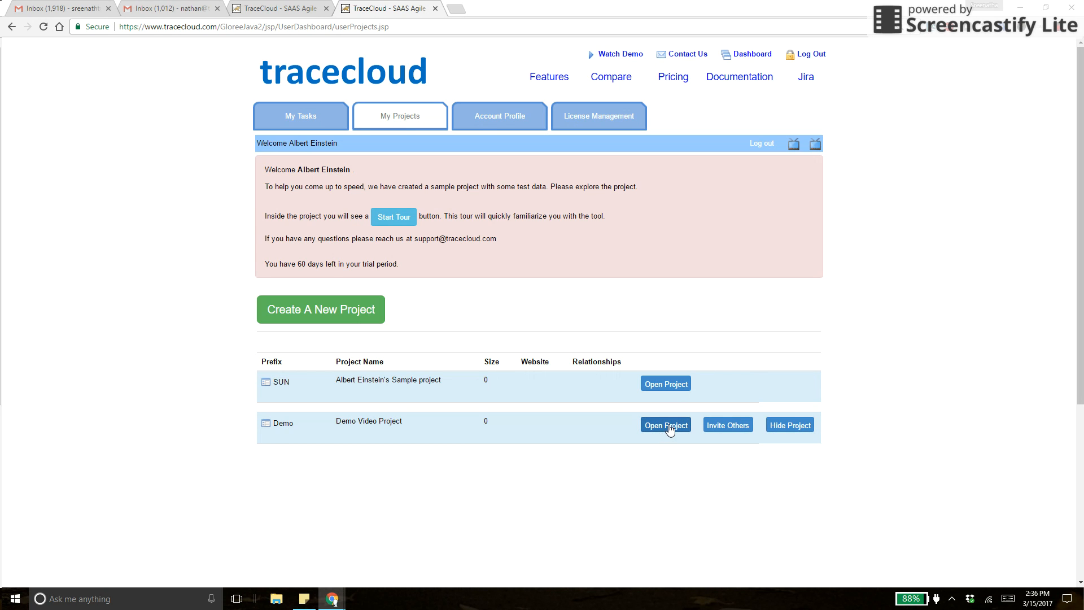
{"action": "left_click", "coordinate": [668, 426]}
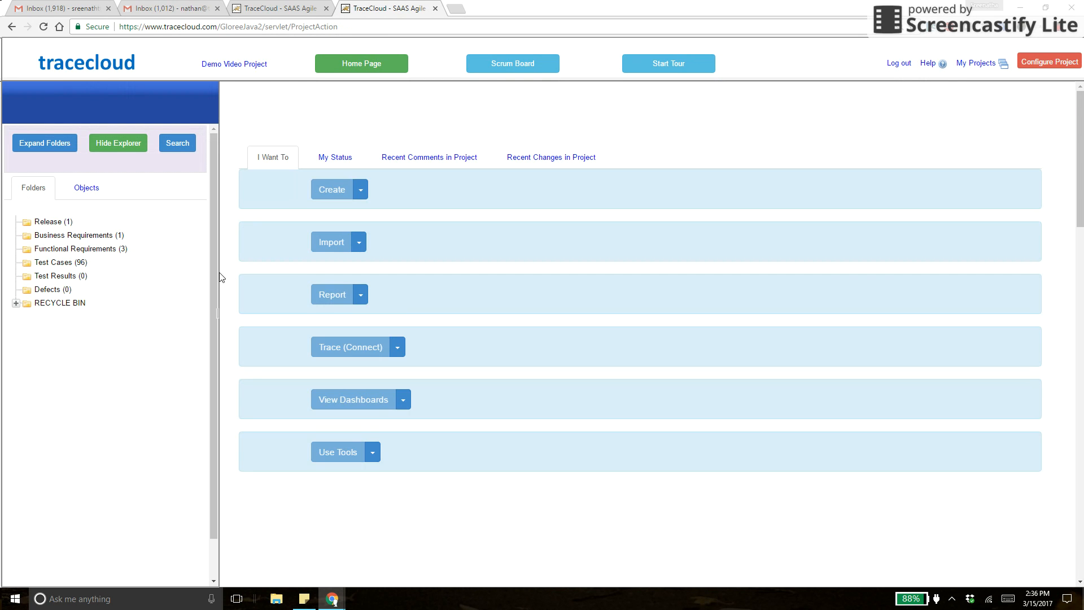
Browse Business and Functional Requirements, then show the Test Cases folder from TC-1 'Hello' onward.
{"action": "left_click", "coordinate": [100, 236]}
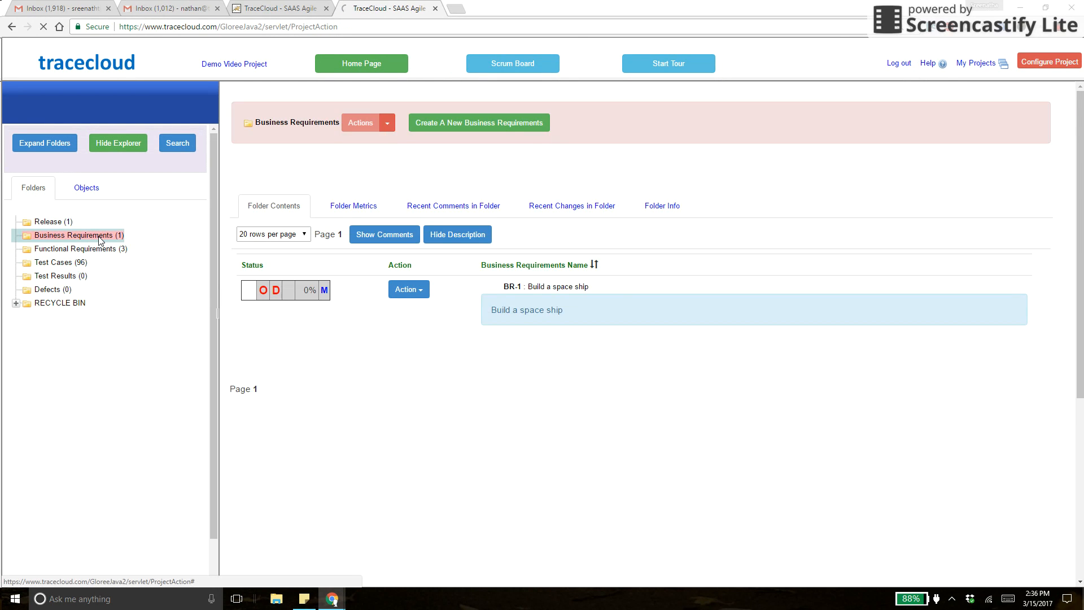
{"action": "right_click", "coordinate": [100, 238]}
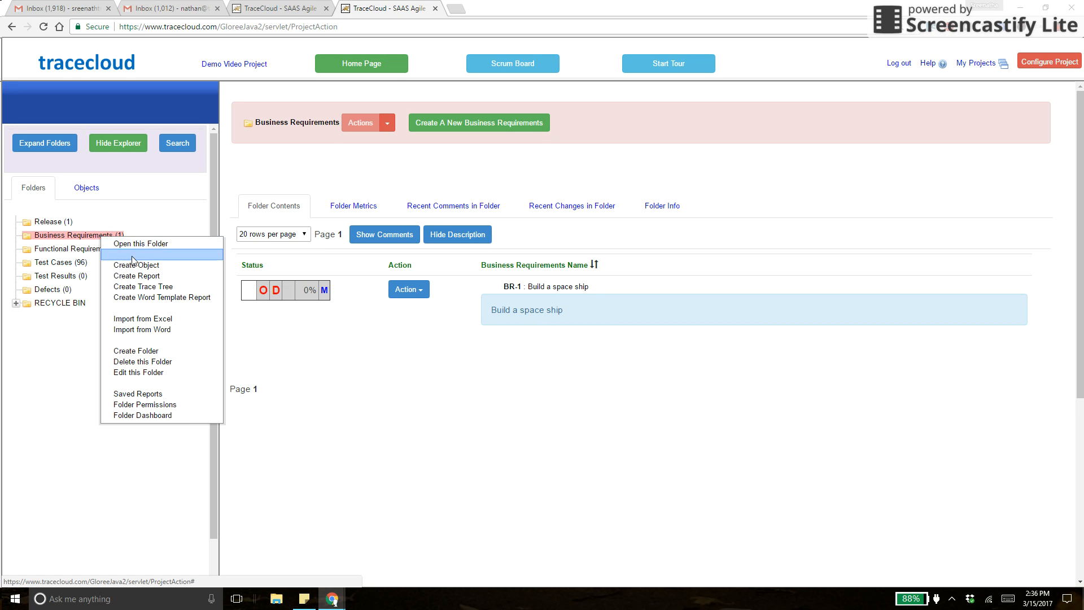
{"action": "left_click", "coordinate": [170, 207]}
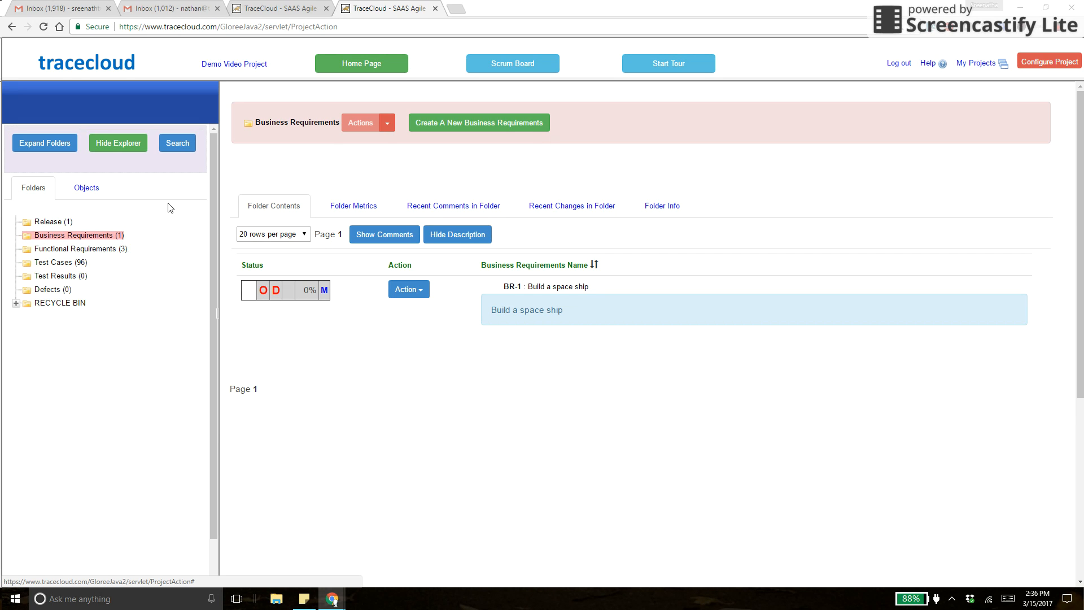
{"action": "left_click", "coordinate": [97, 249]}
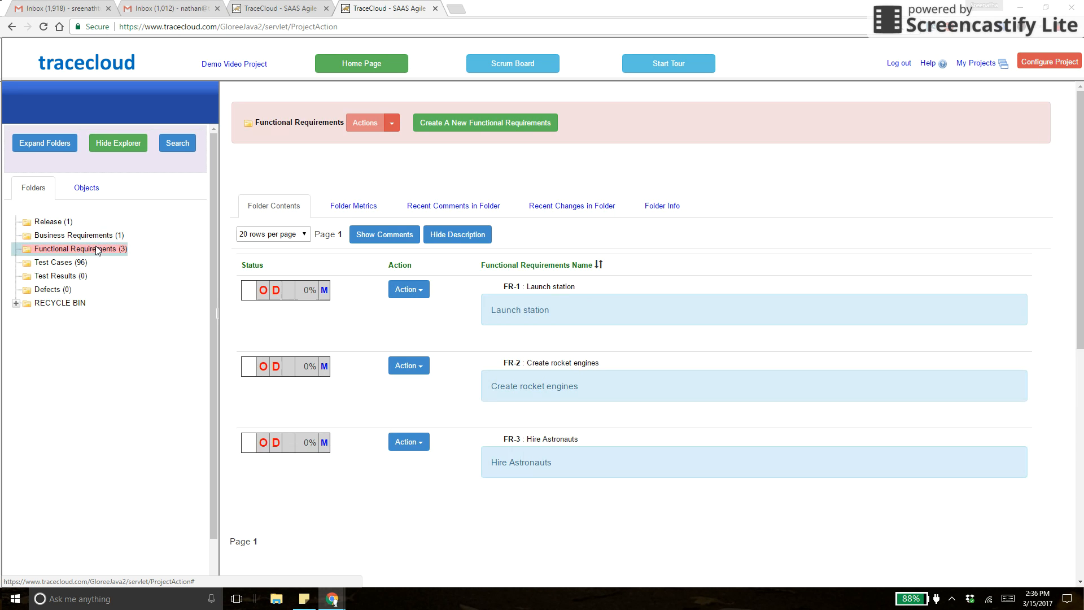
{"action": "left_click", "coordinate": [70, 266]}
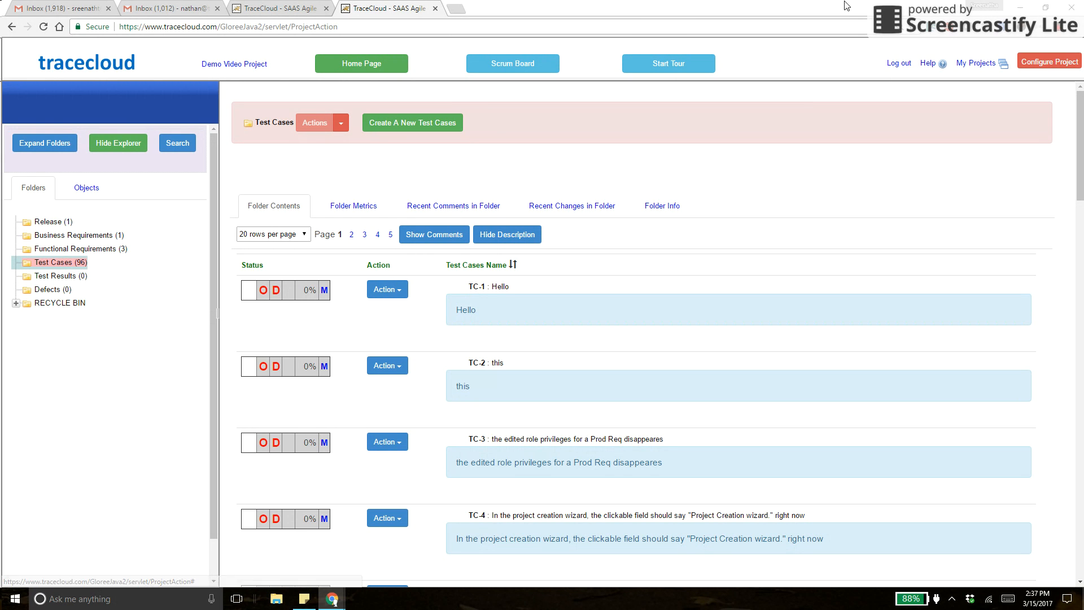
{"action": "left_click", "coordinate": [1056, 31]}
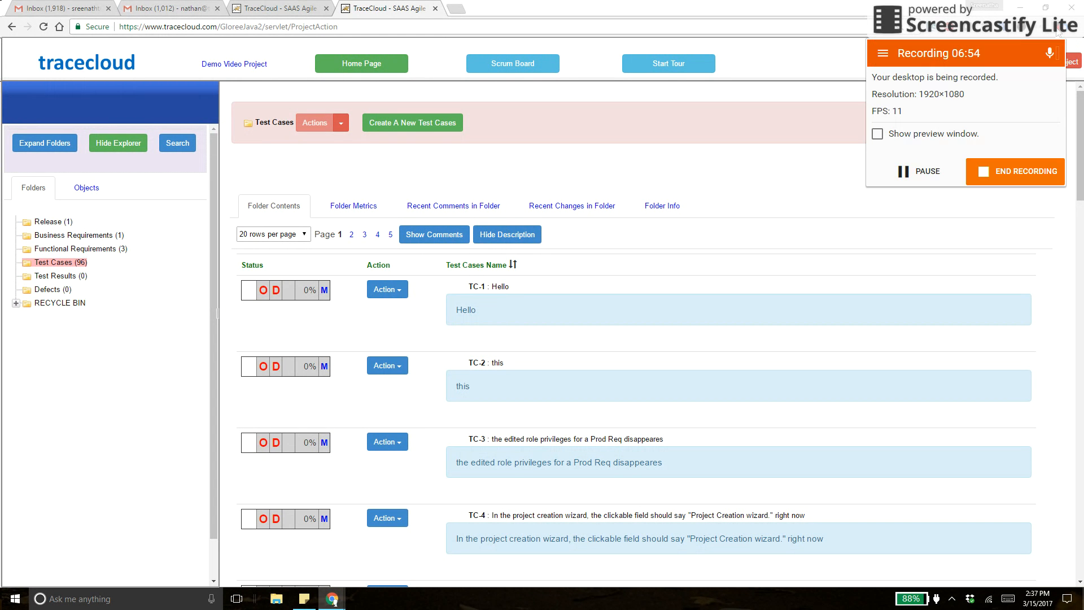